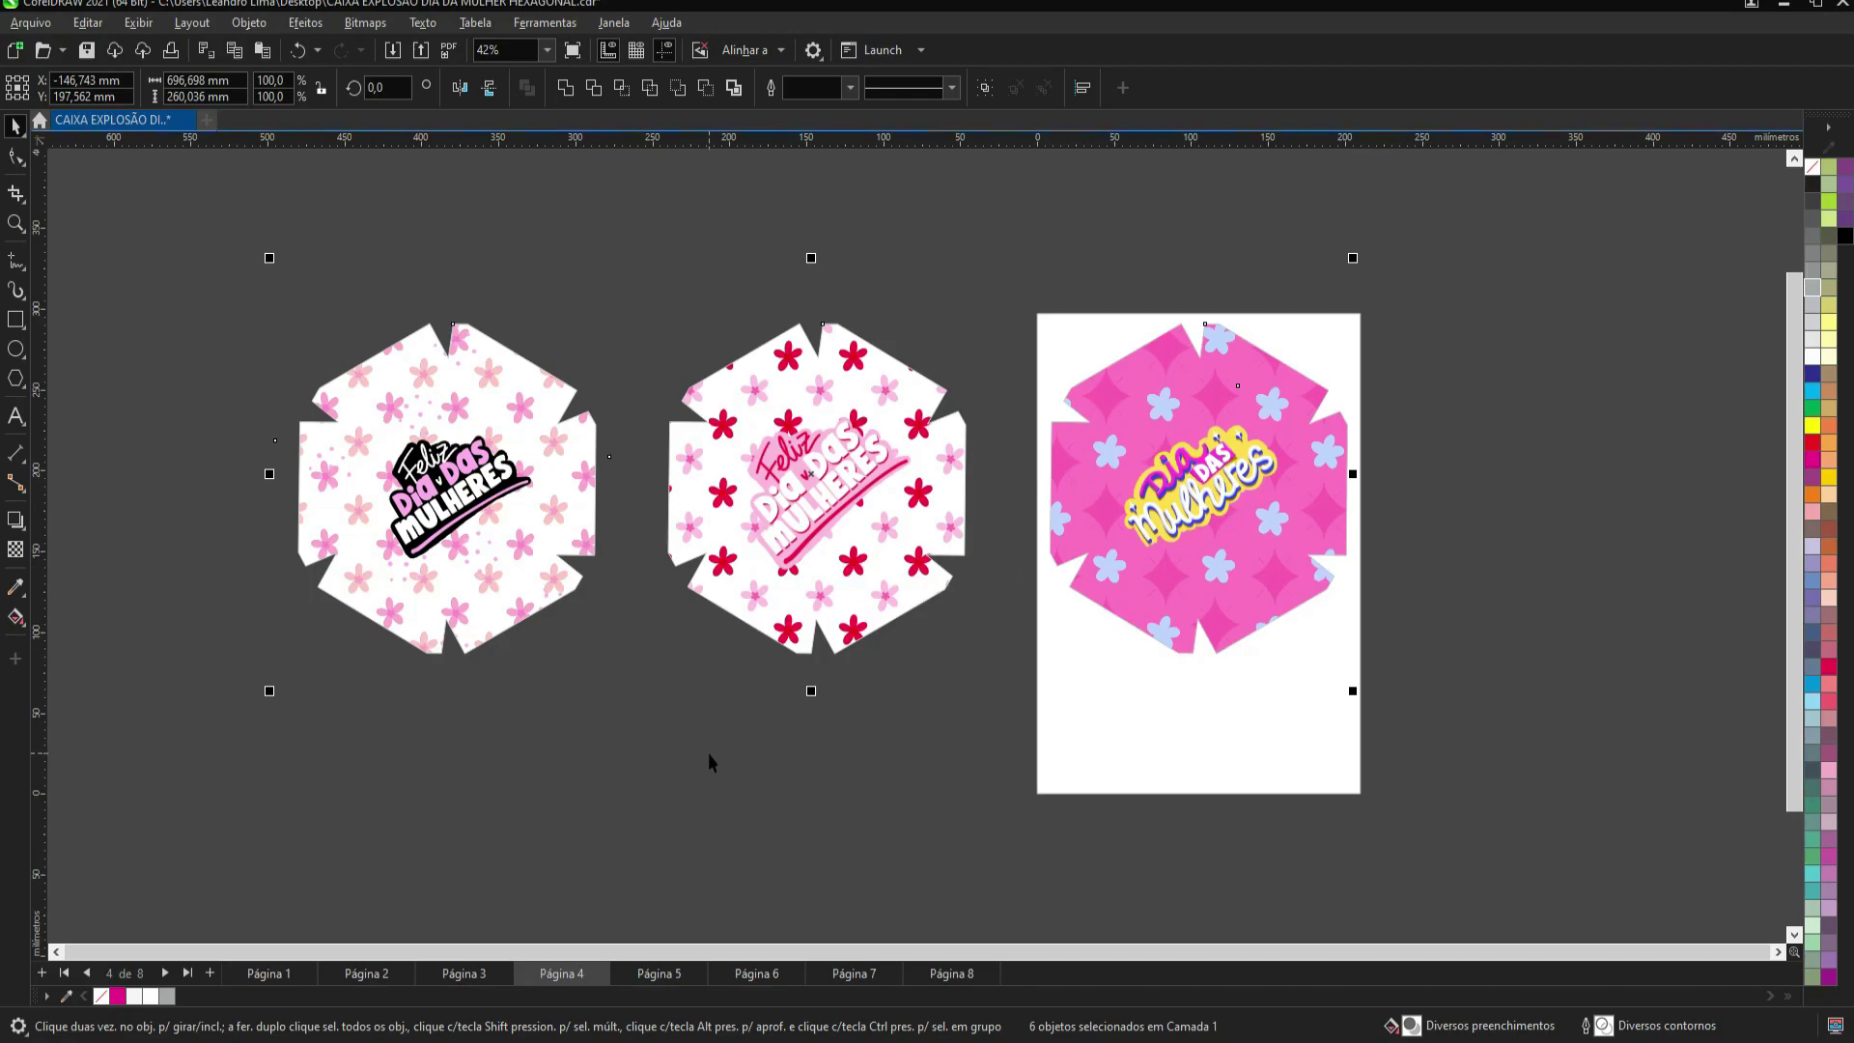
Step: Try moving the "Dia das Mulheres" lettering off the pink hexagonal lid on page 4, and undo the move
{"action": "left_click", "coordinate": [685, 803]}
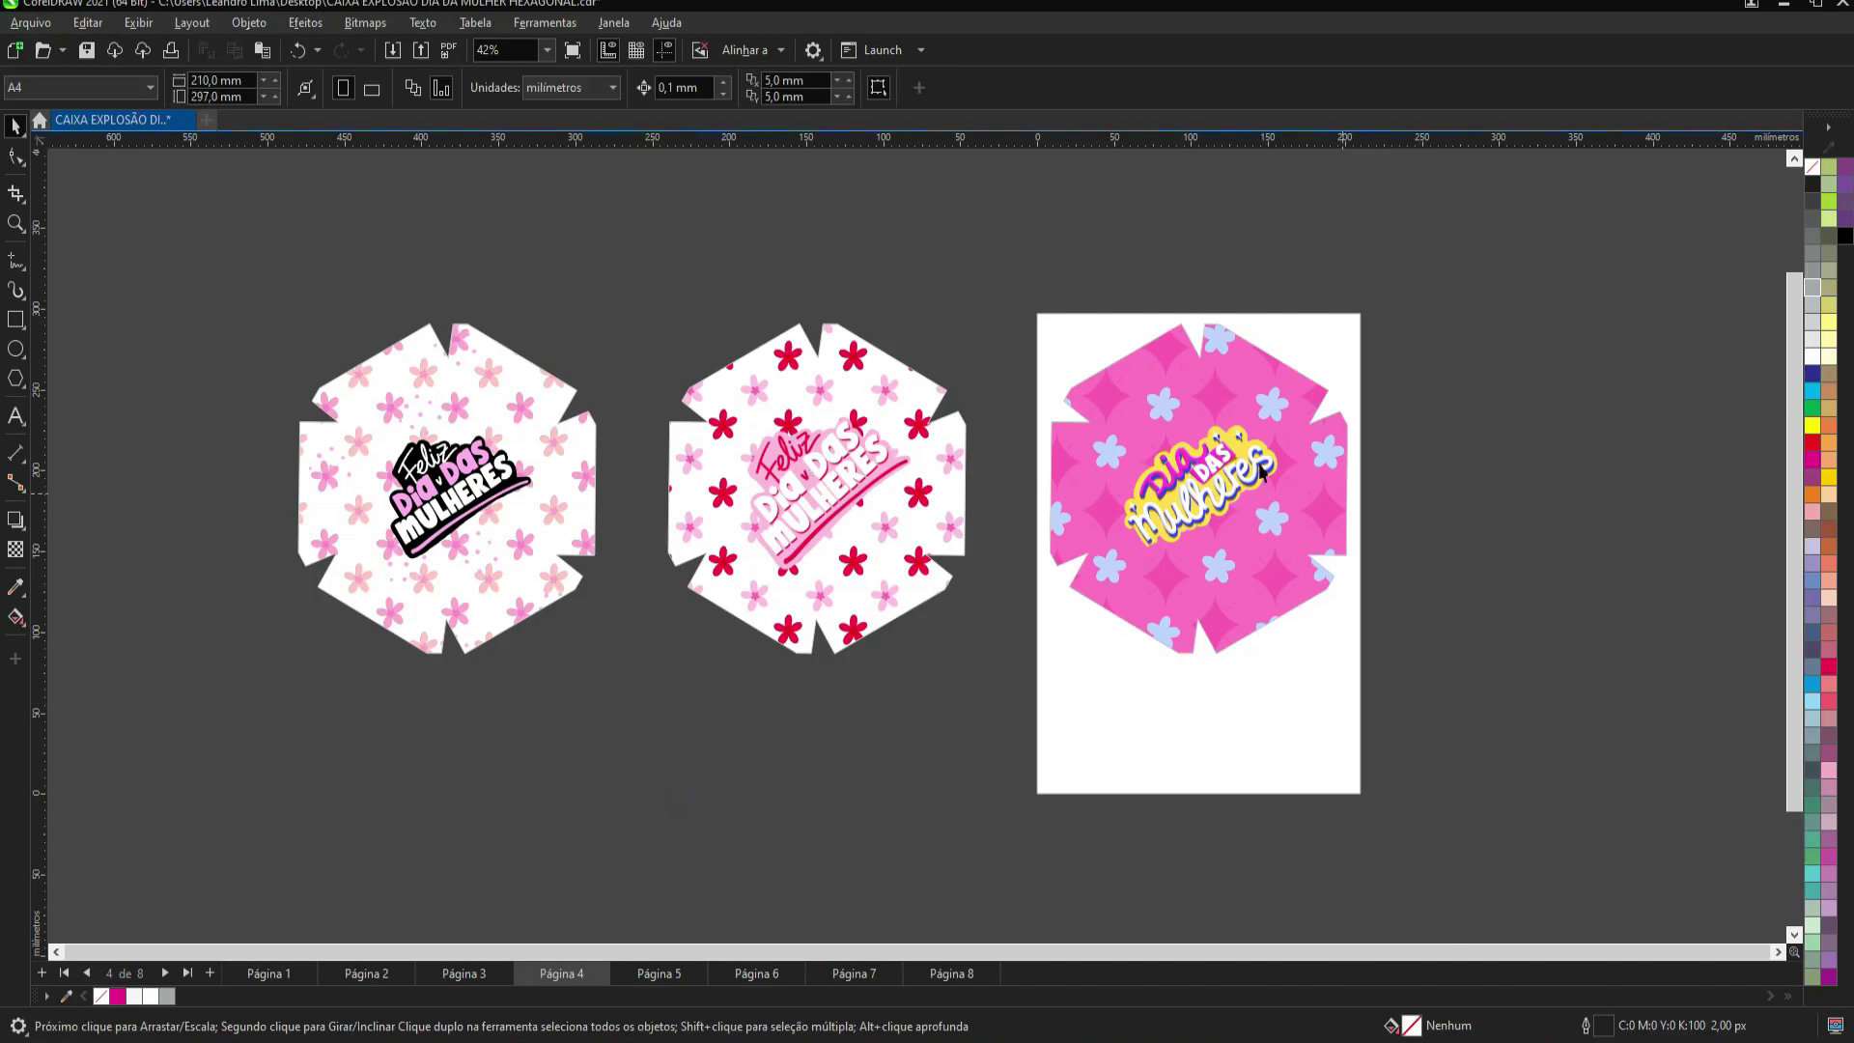
{"action": "left_click_drag", "start_coordinate": [1222, 485], "coordinate": [1535, 480]}
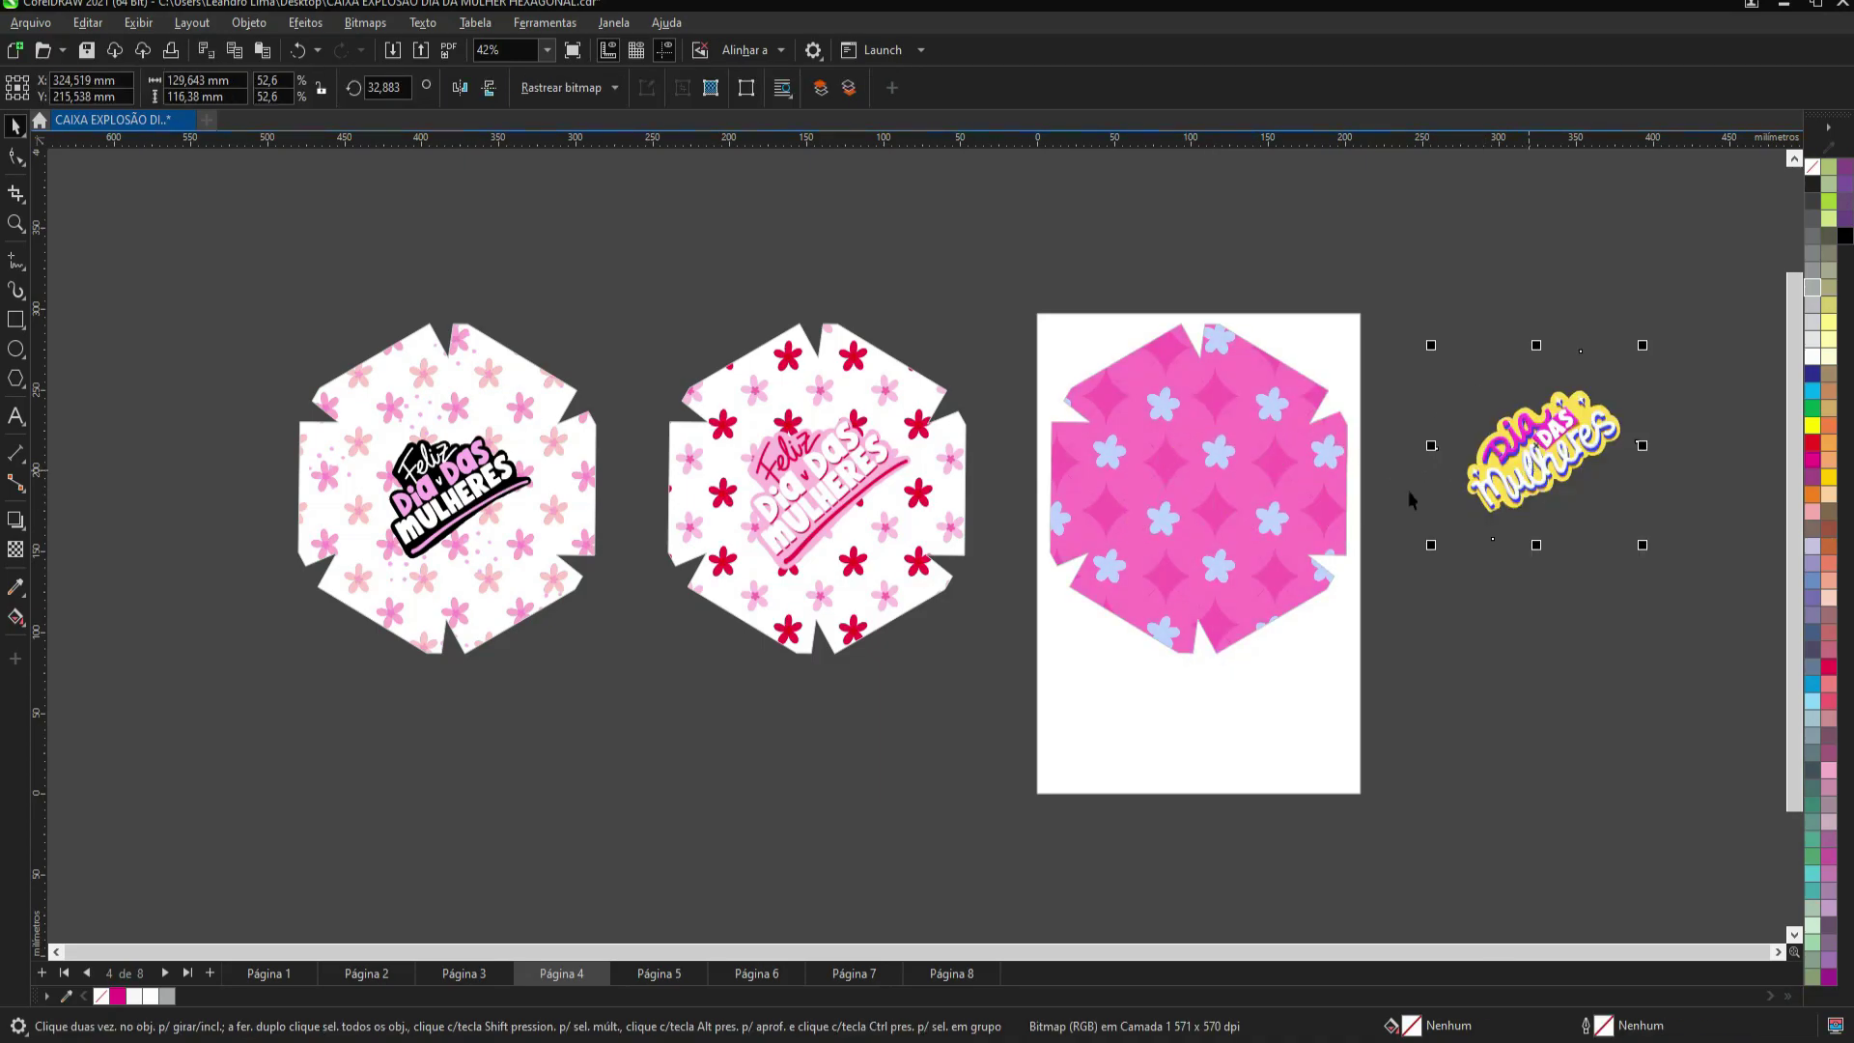
{"action": "left_click", "coordinate": [1209, 492]}
{"action": "key", "text": "ctrl+z"}
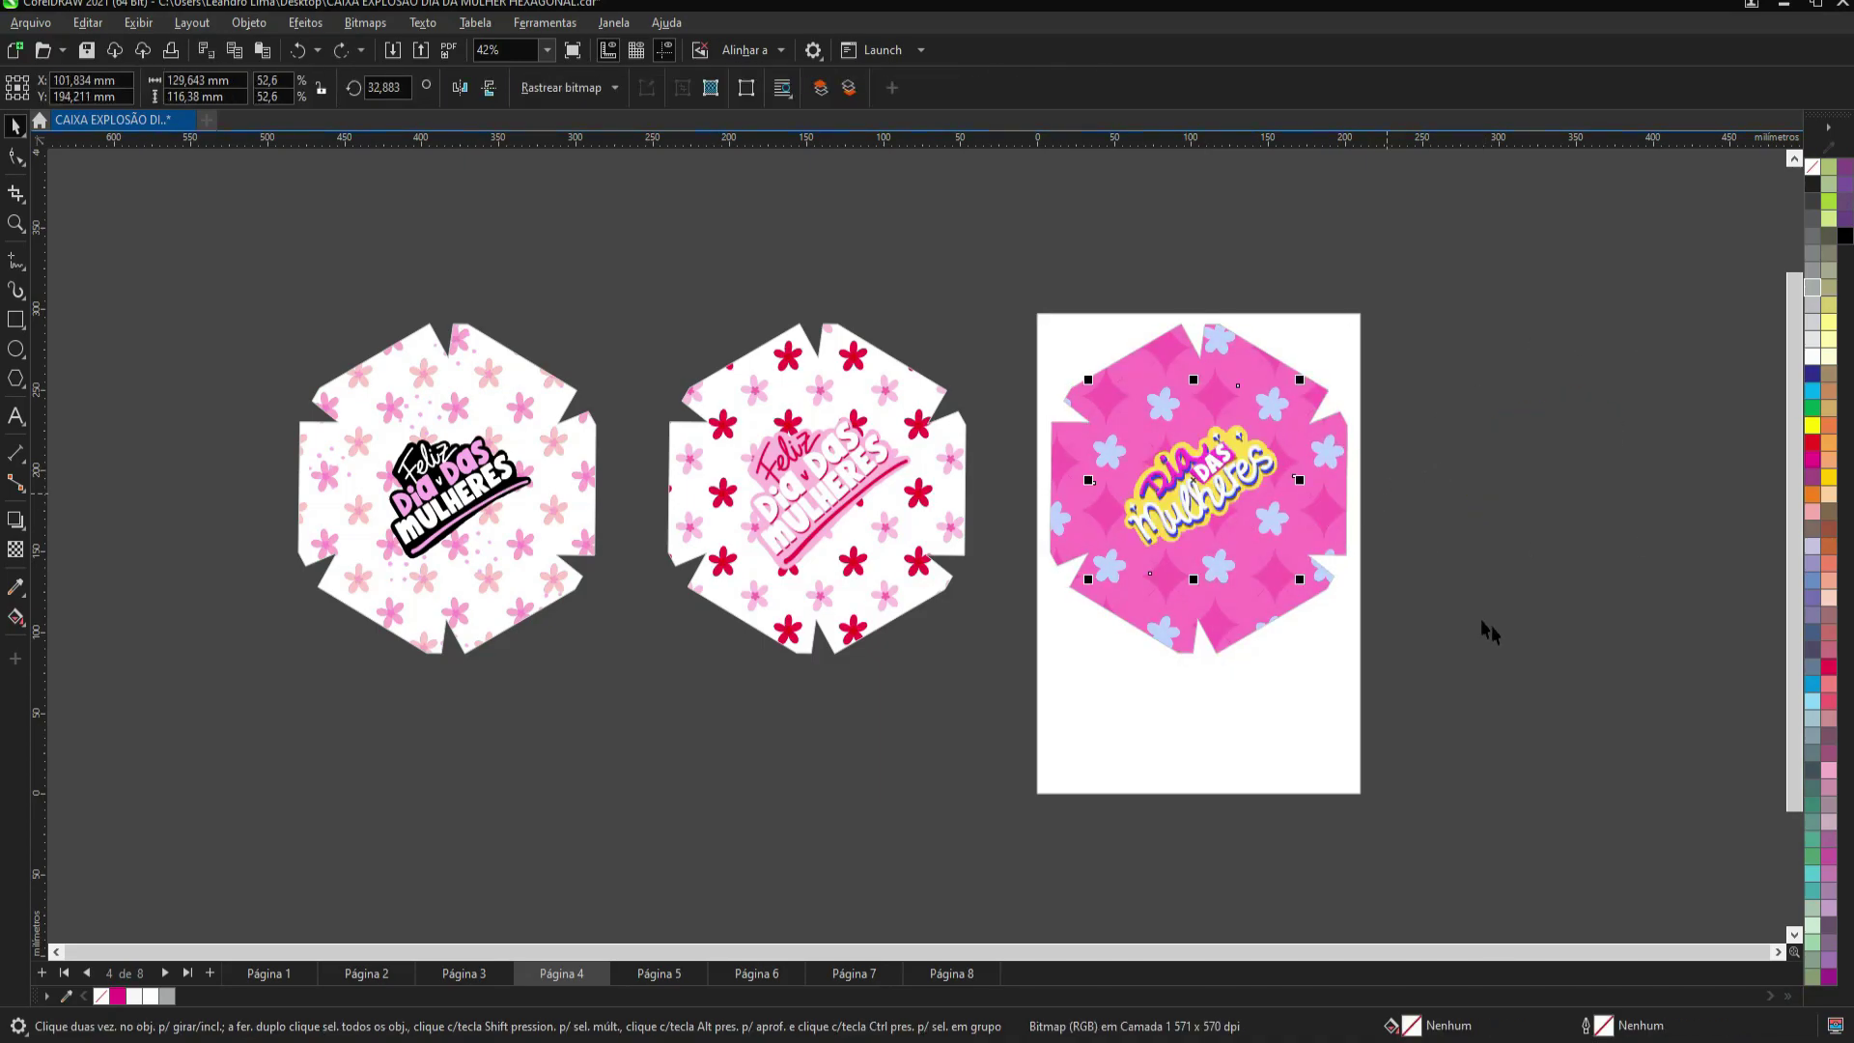
Step: Go to page 1 and examine the side panels with the phrases and the empty picture frame
{"action": "left_click", "coordinate": [1497, 625]}
{"action": "key", "text": "Page_Up"}
{"action": "key", "text": "Page_Up"}
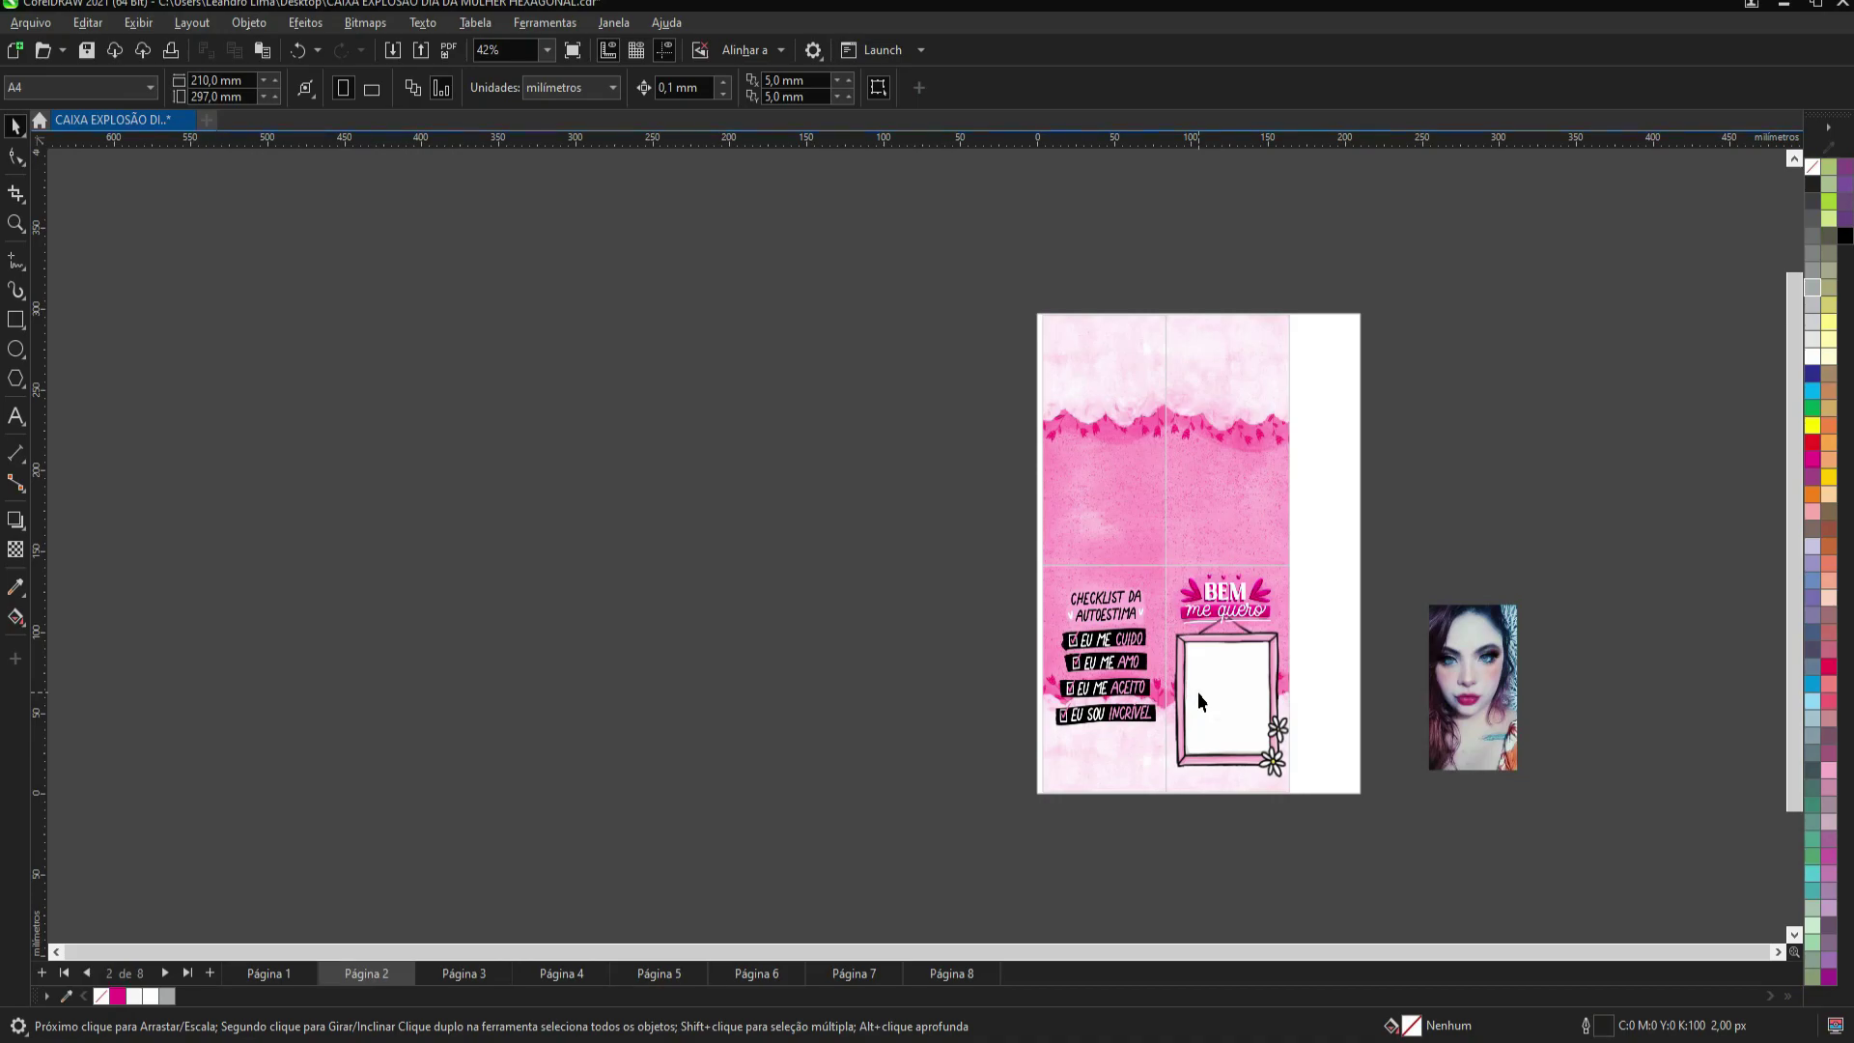
{"action": "key", "text": "Page_Up"}
{"action": "scroll", "coordinate": [1117, 626], "scroll_direction": "up", "scroll_amount": 1}
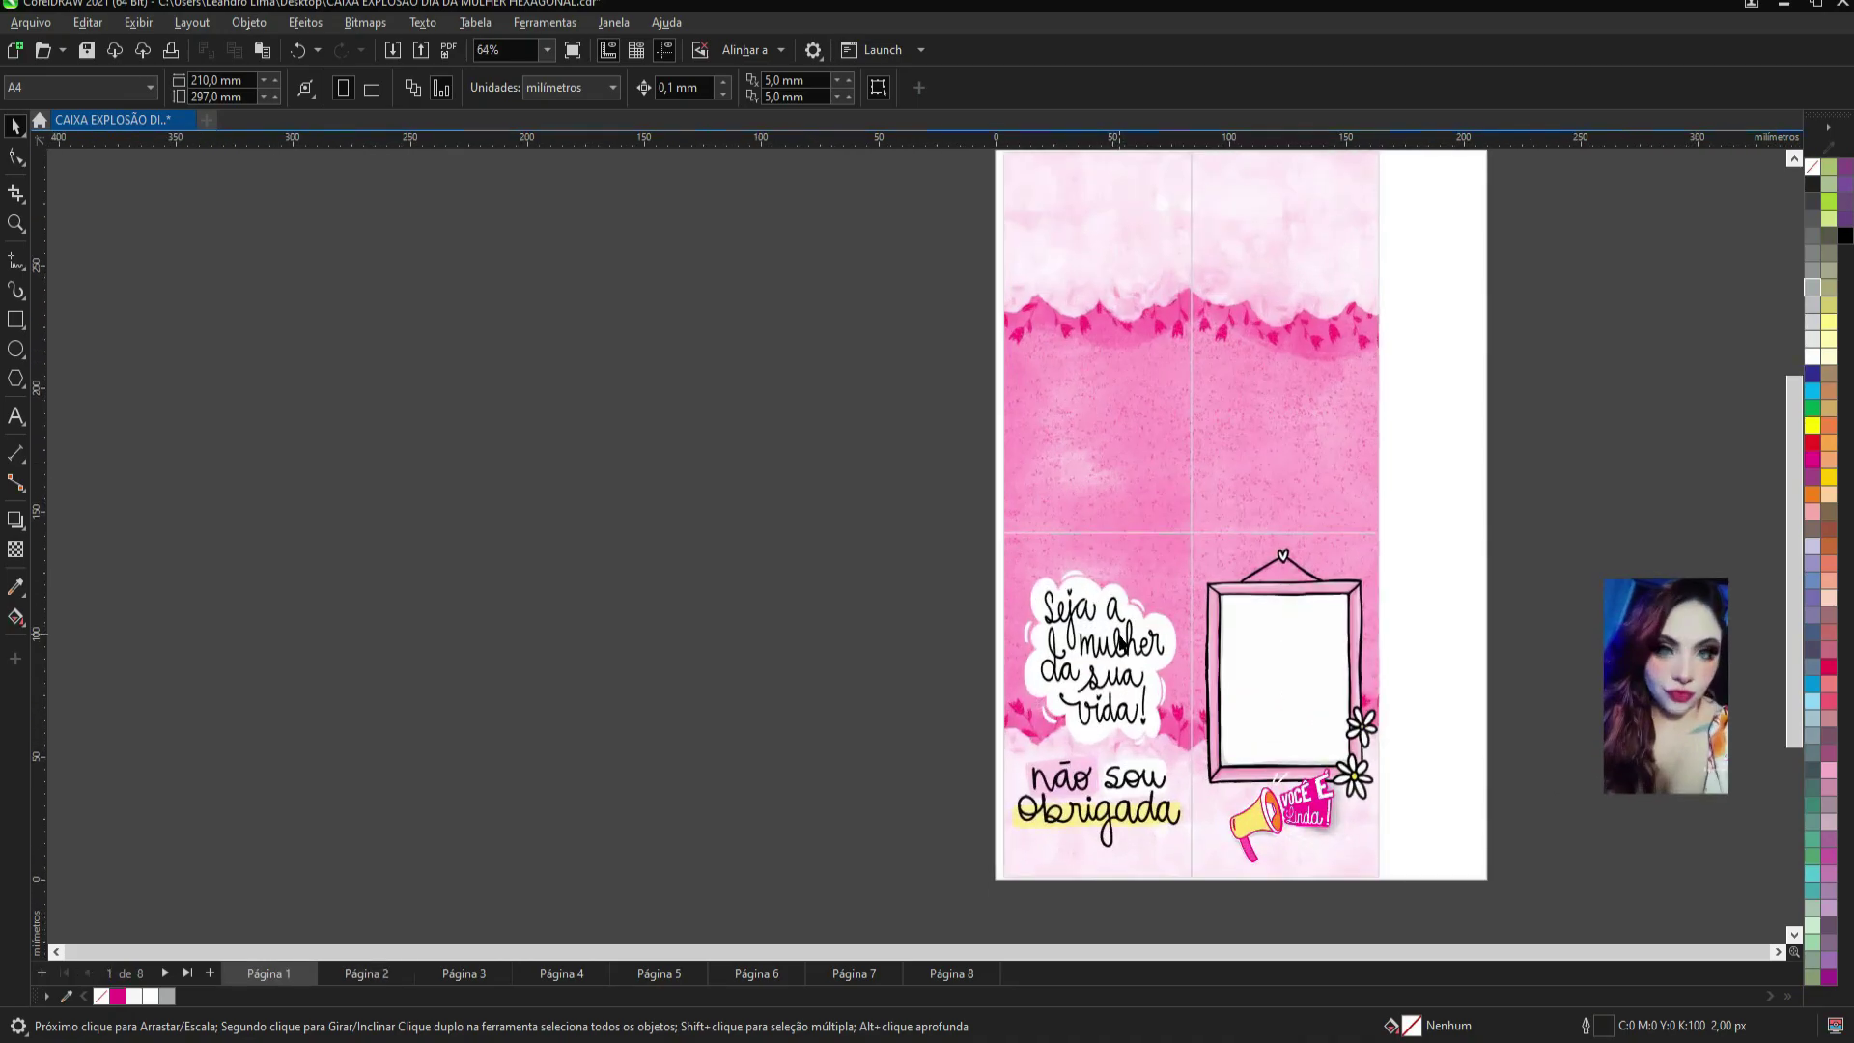
{"action": "scroll", "coordinate": [931, 489], "scroll_direction": "down", "scroll_amount": 1}
{"action": "scroll", "coordinate": [1141, 691], "scroll_direction": "up", "scroll_amount": 1}
{"action": "scroll", "coordinate": [1079, 606], "scroll_direction": "down", "scroll_amount": 1}
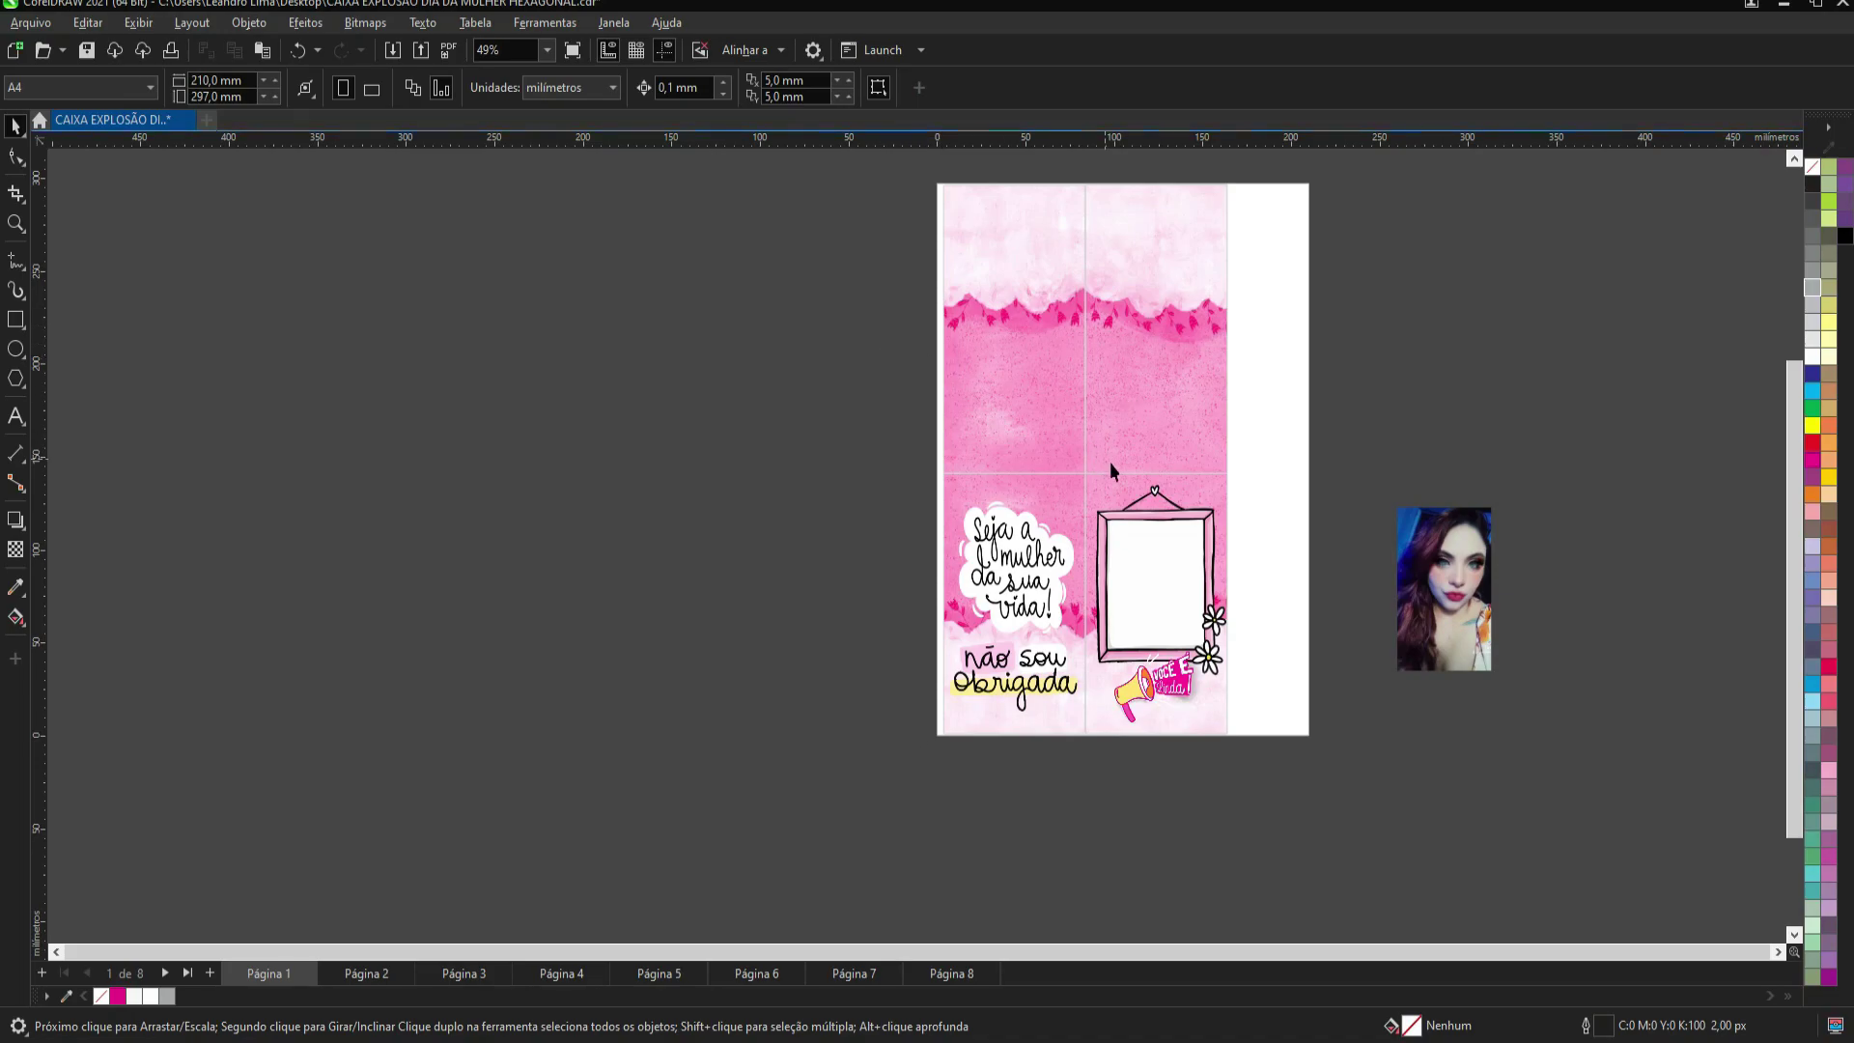
{"action": "scroll", "coordinate": [1180, 554], "scroll_direction": "up", "scroll_amount": 1}
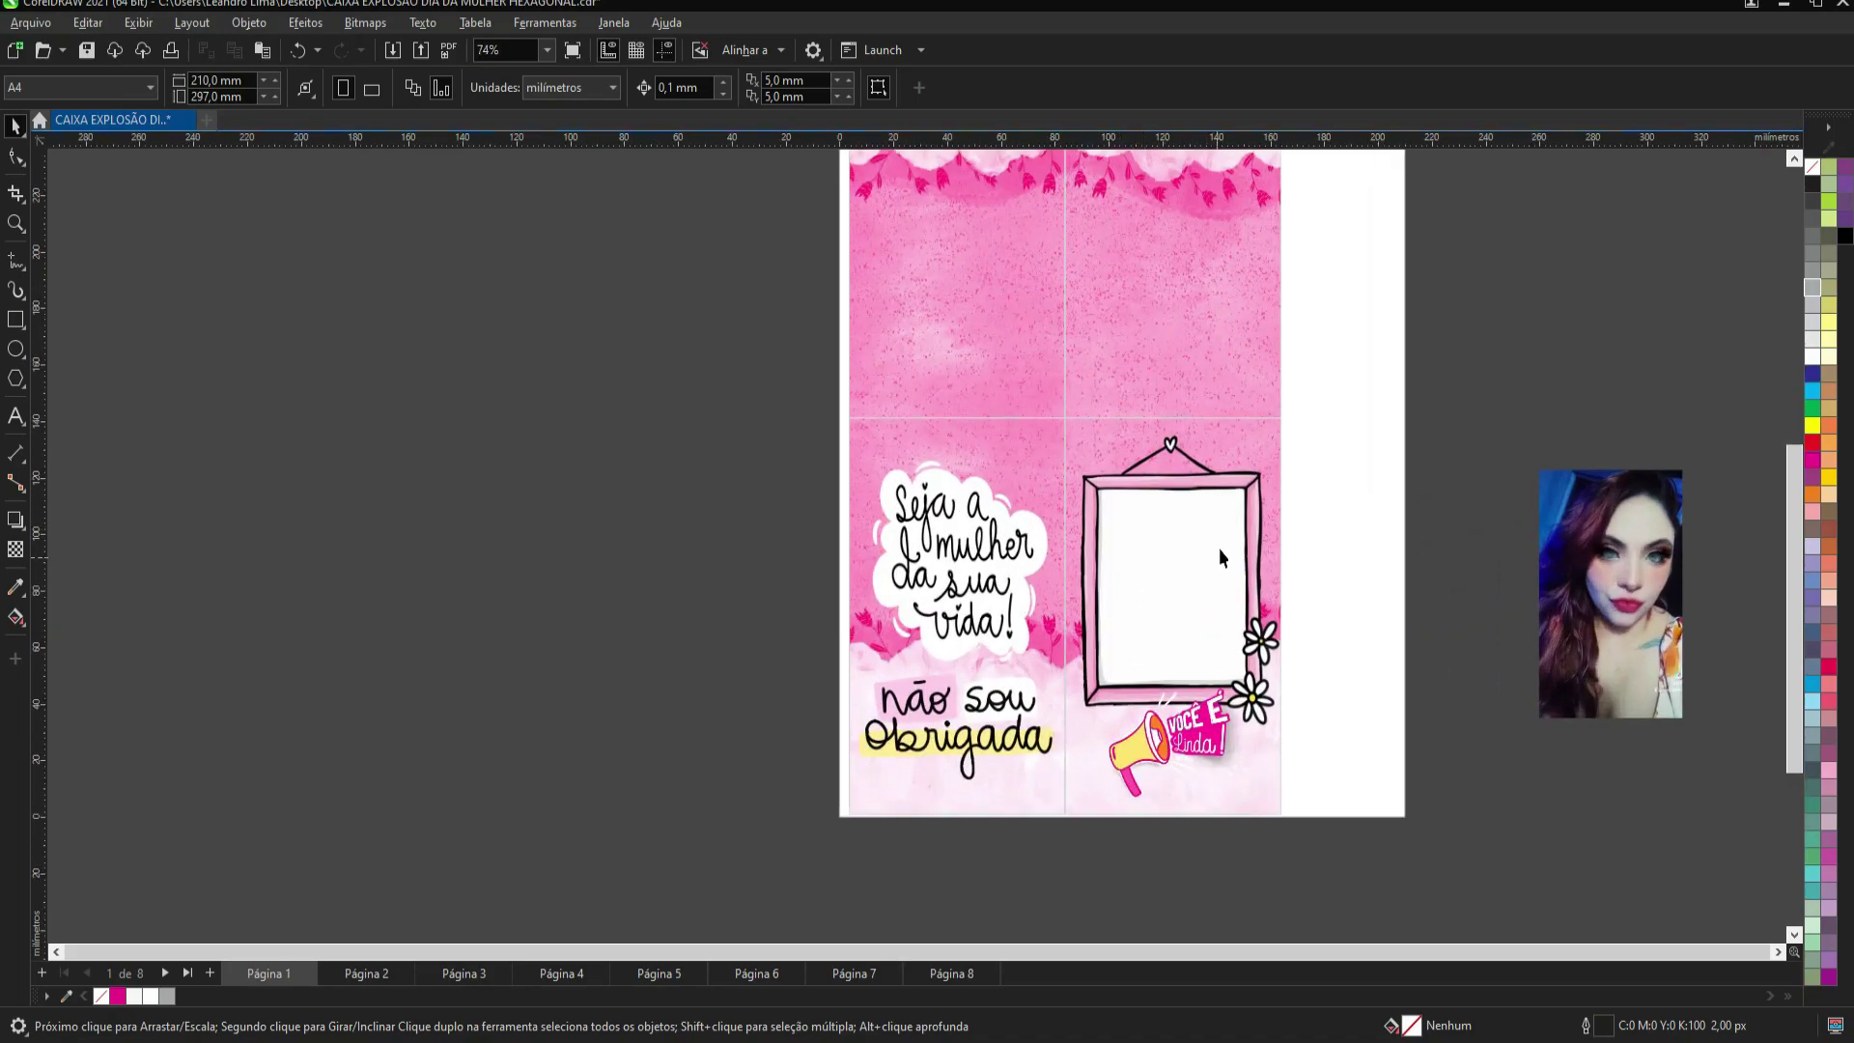
{"action": "scroll", "coordinate": [1126, 497], "scroll_direction": "down", "scroll_amount": 1}
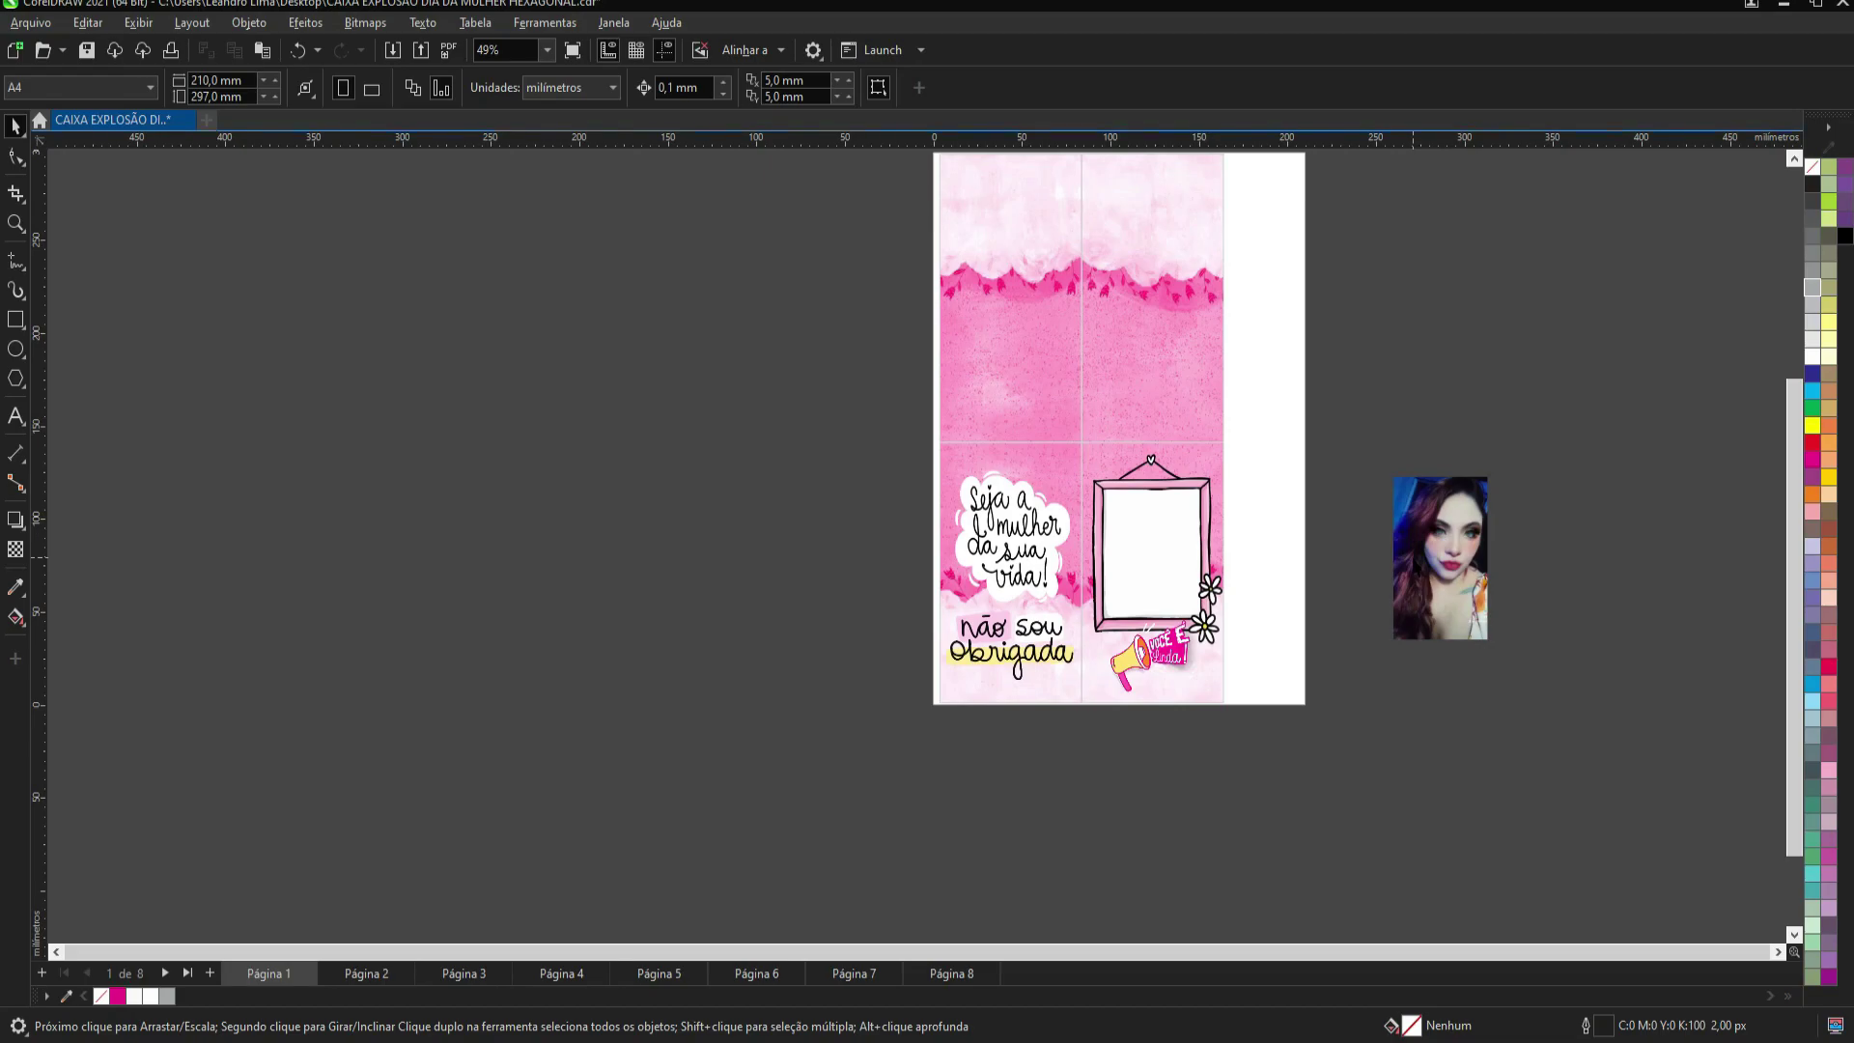
Step: Move the loose portrait photo closer to the page 1 artwork and PowerClip it inside the empty picture frame
{"action": "left_click_drag", "start_coordinate": [1455, 569], "coordinate": [1348, 616]}
{"action": "scroll", "coordinate": [1382, 552], "scroll_direction": "up", "scroll_amount": 1}
{"action": "scroll", "coordinate": [1382, 553], "scroll_direction": "up", "scroll_amount": 1}
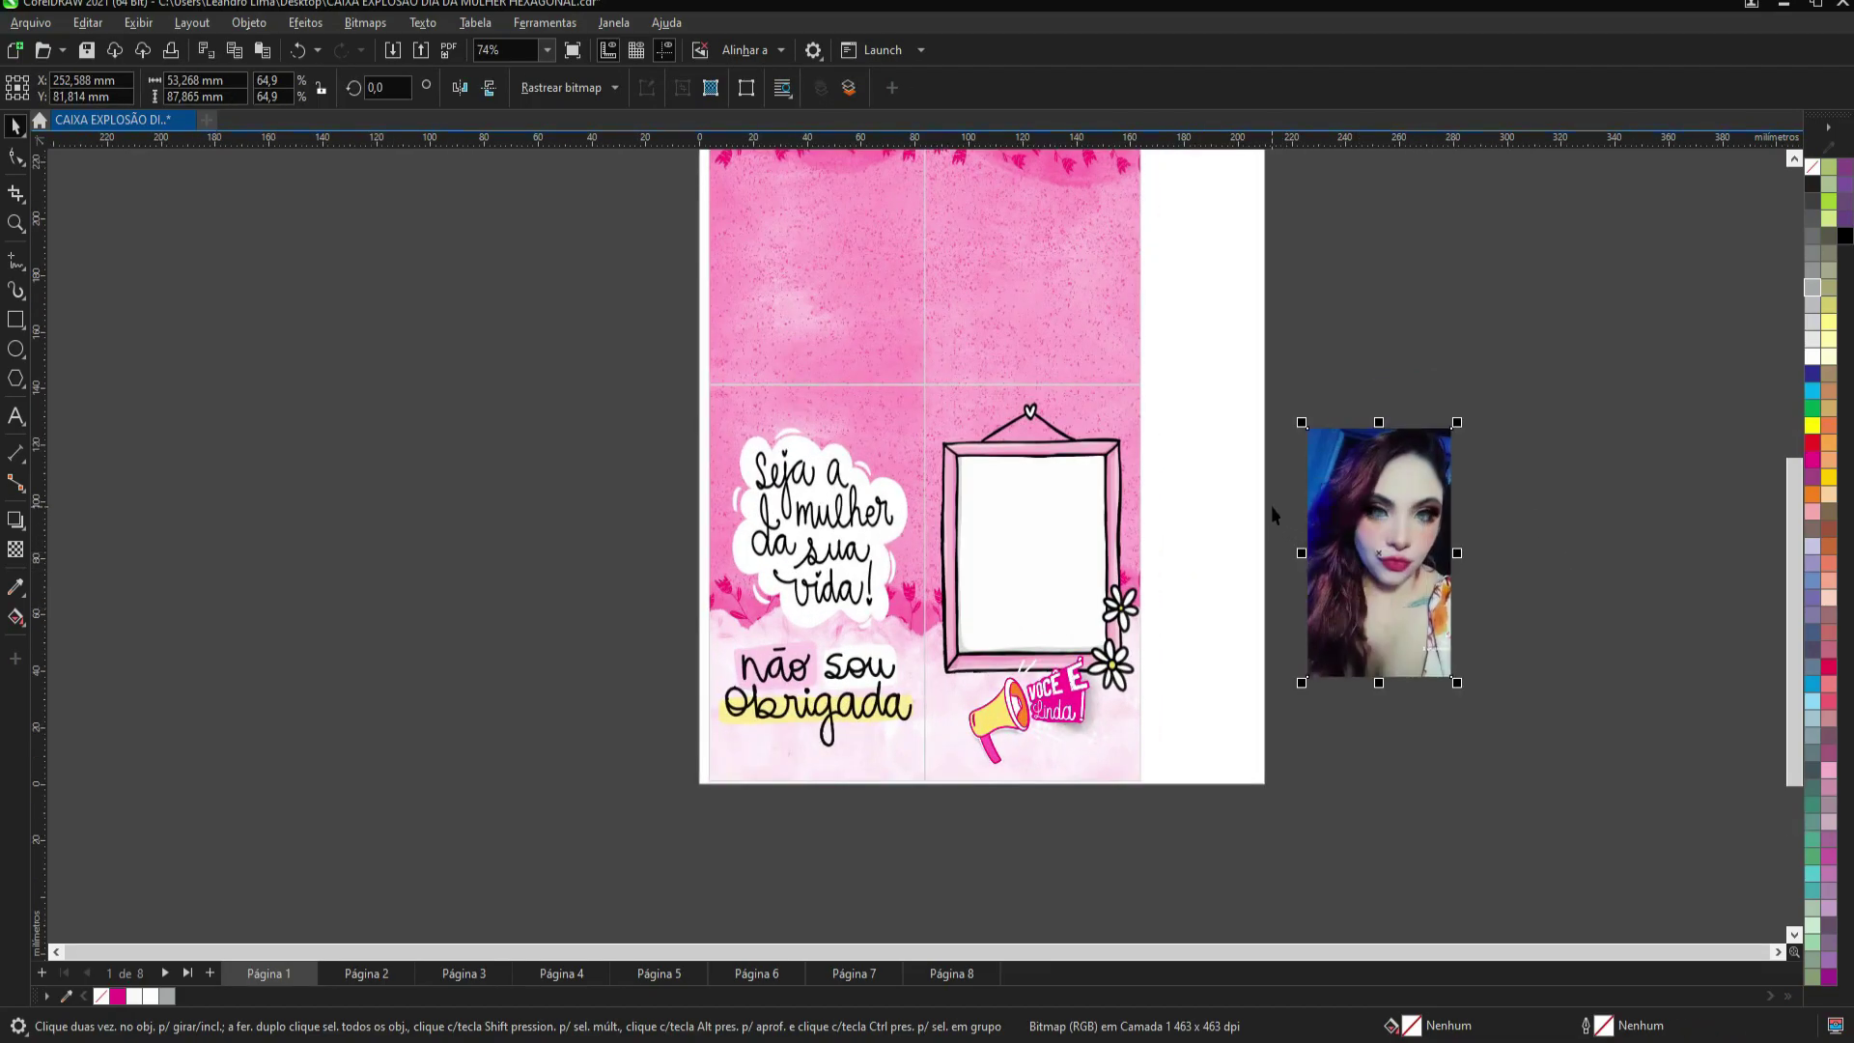
{"action": "left_click_drag", "start_coordinate": [1404, 500], "coordinate": [1053, 509]}
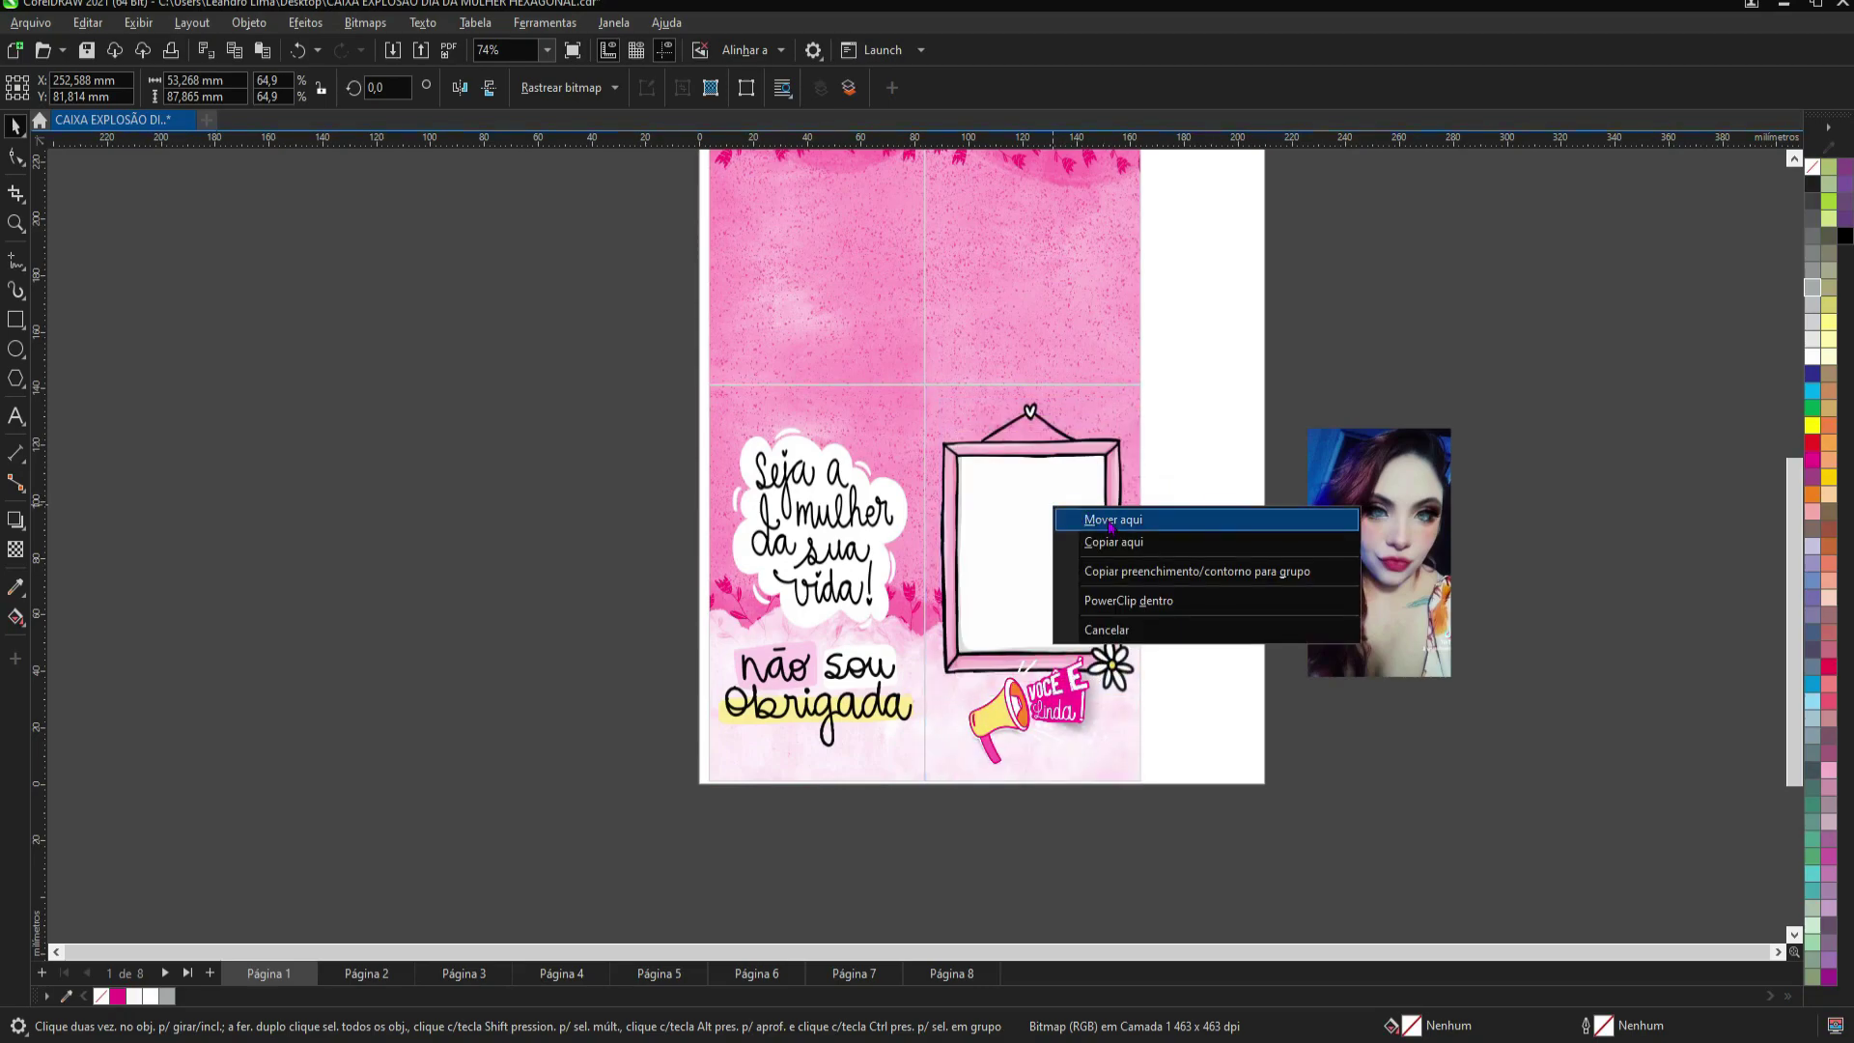
{"action": "left_click", "coordinate": [1124, 600]}
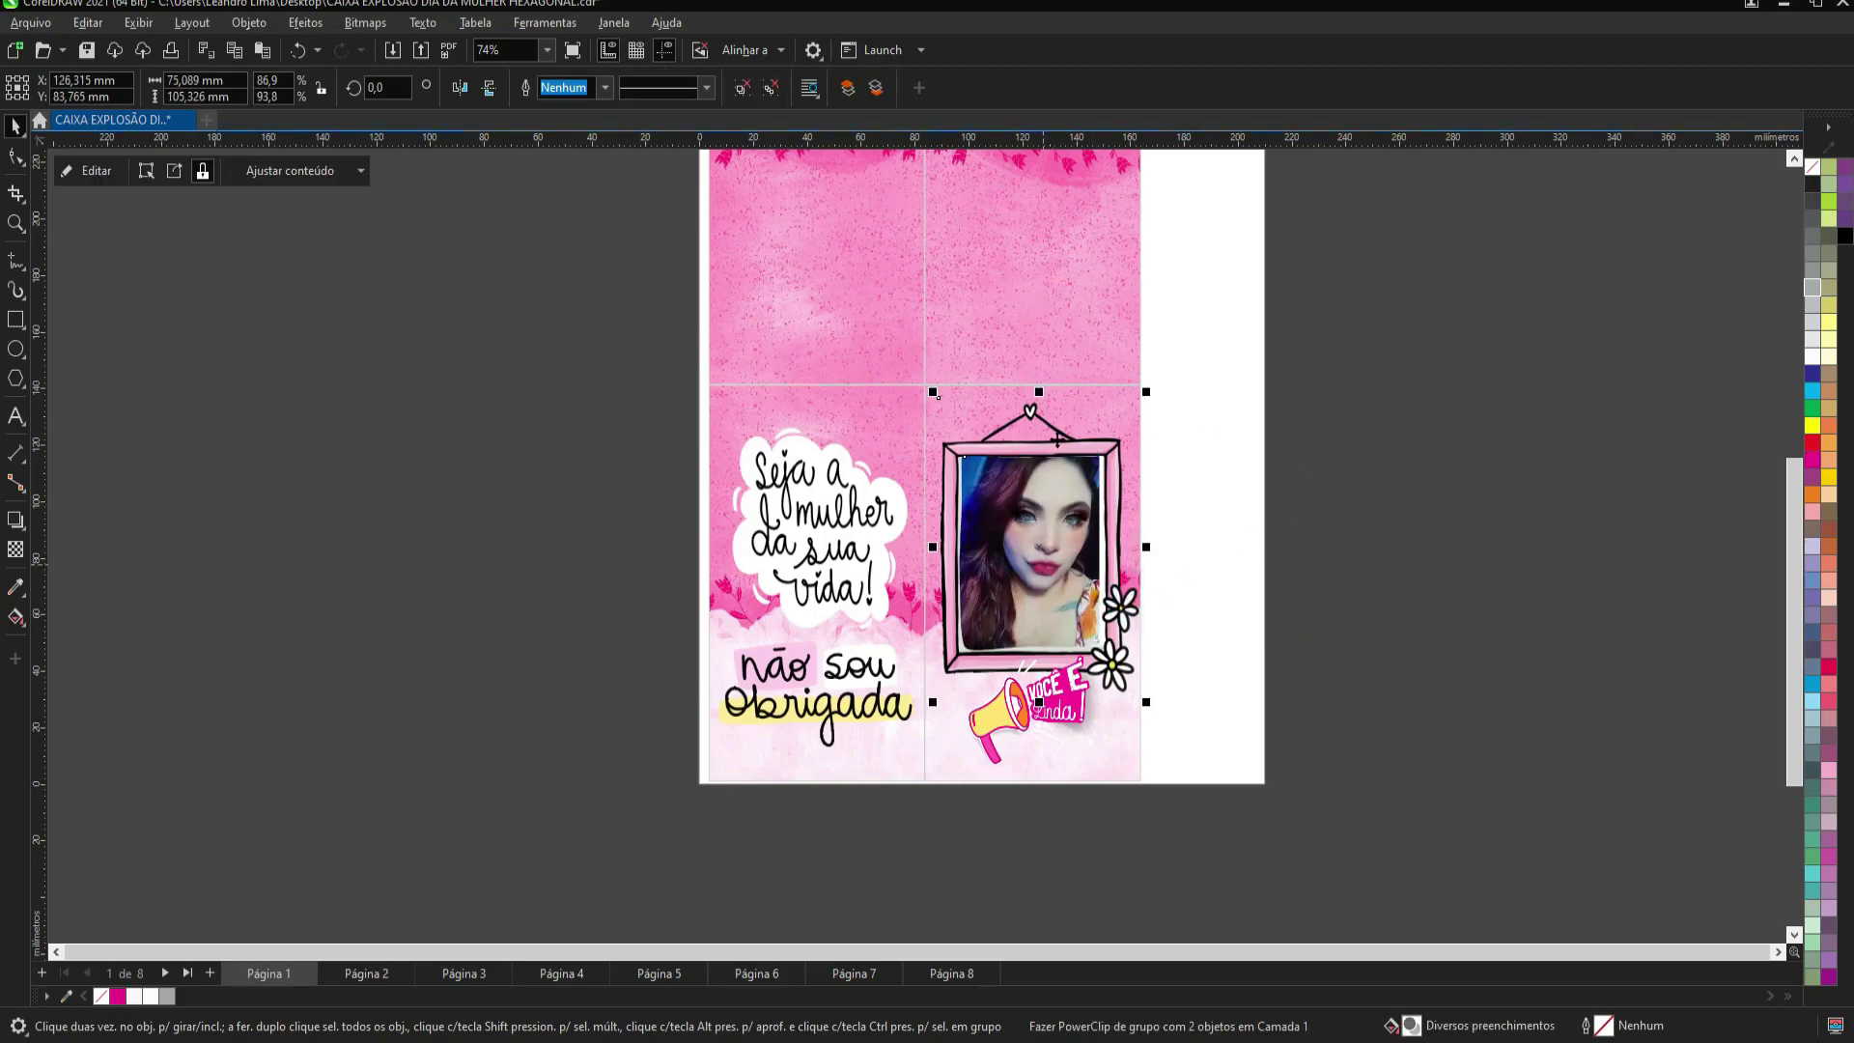
Step: Edit the frame's PowerClip contents on page 1, enlarging the portrait to about 56 × 92 mm and repositioning it over the opening
{"action": "double_click", "coordinate": [1061, 510]}
{"action": "scroll", "coordinate": [1061, 509], "scroll_direction": "up", "scroll_amount": 2}
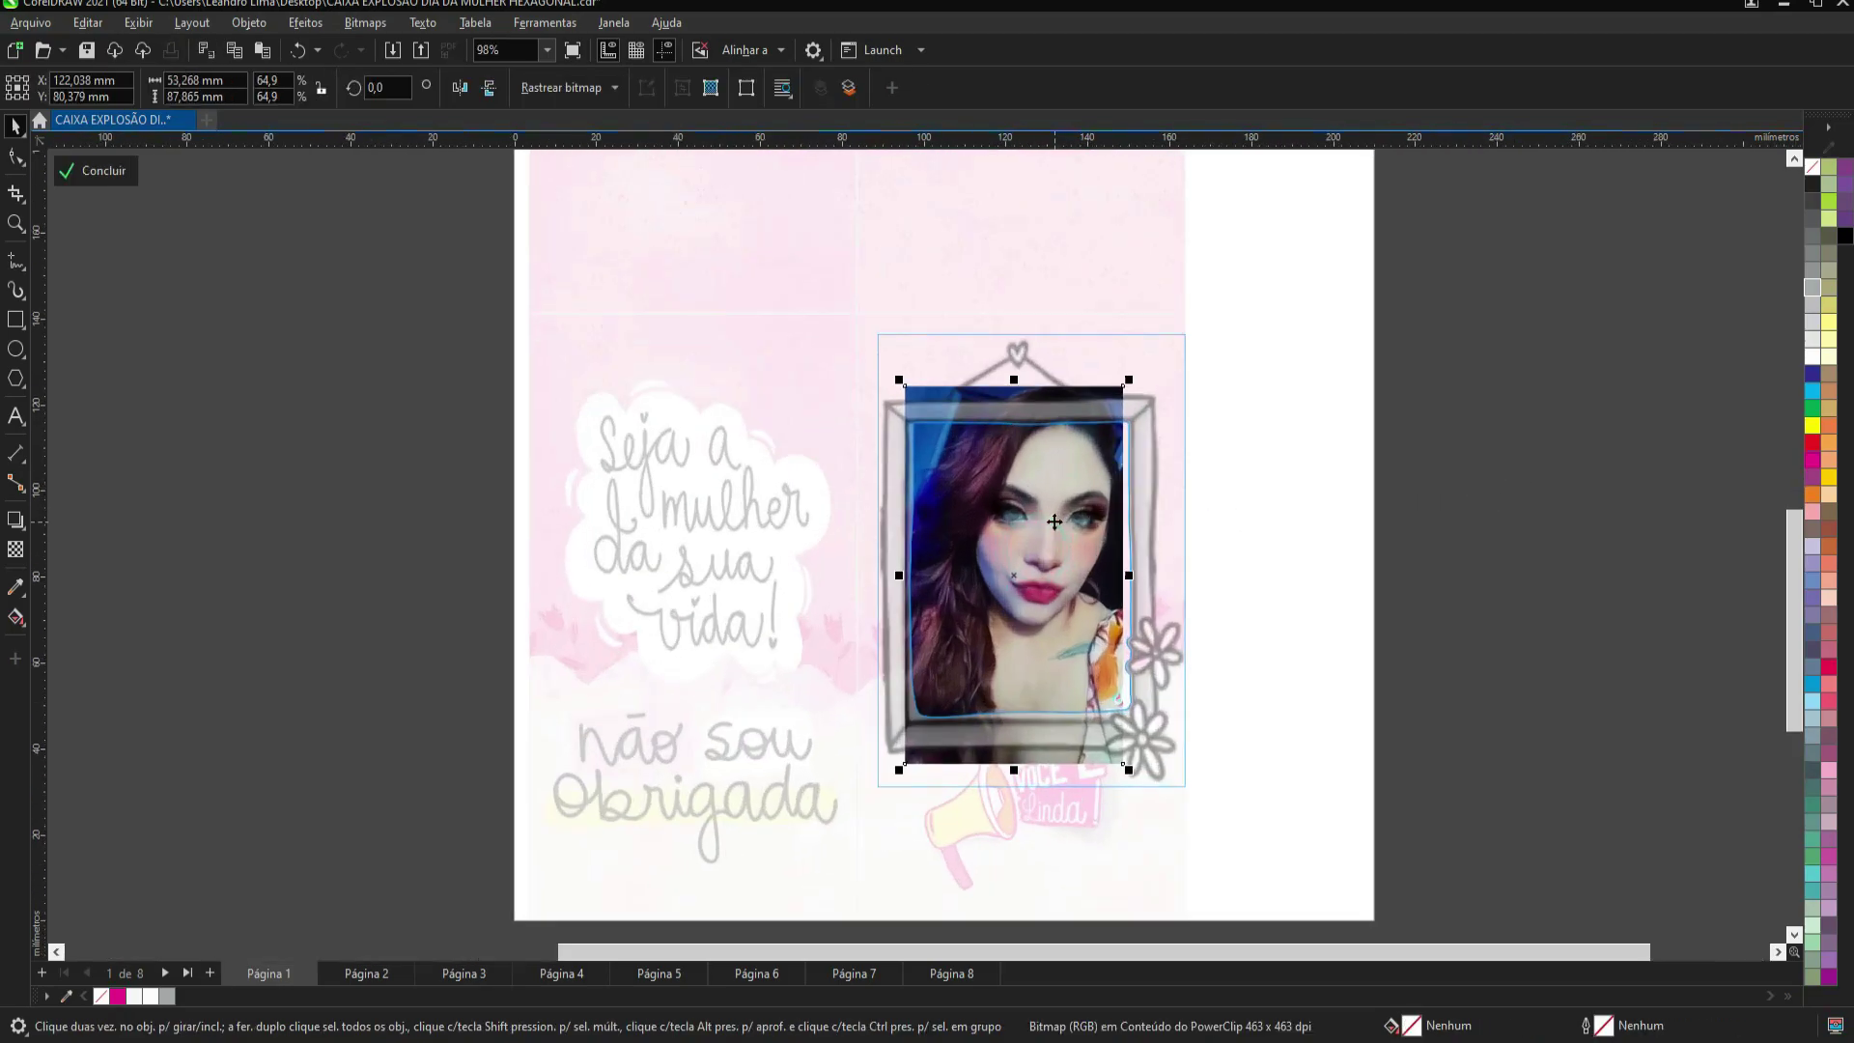
{"action": "left_click_drag", "start_coordinate": [1128, 514], "coordinate": [1047, 527]}
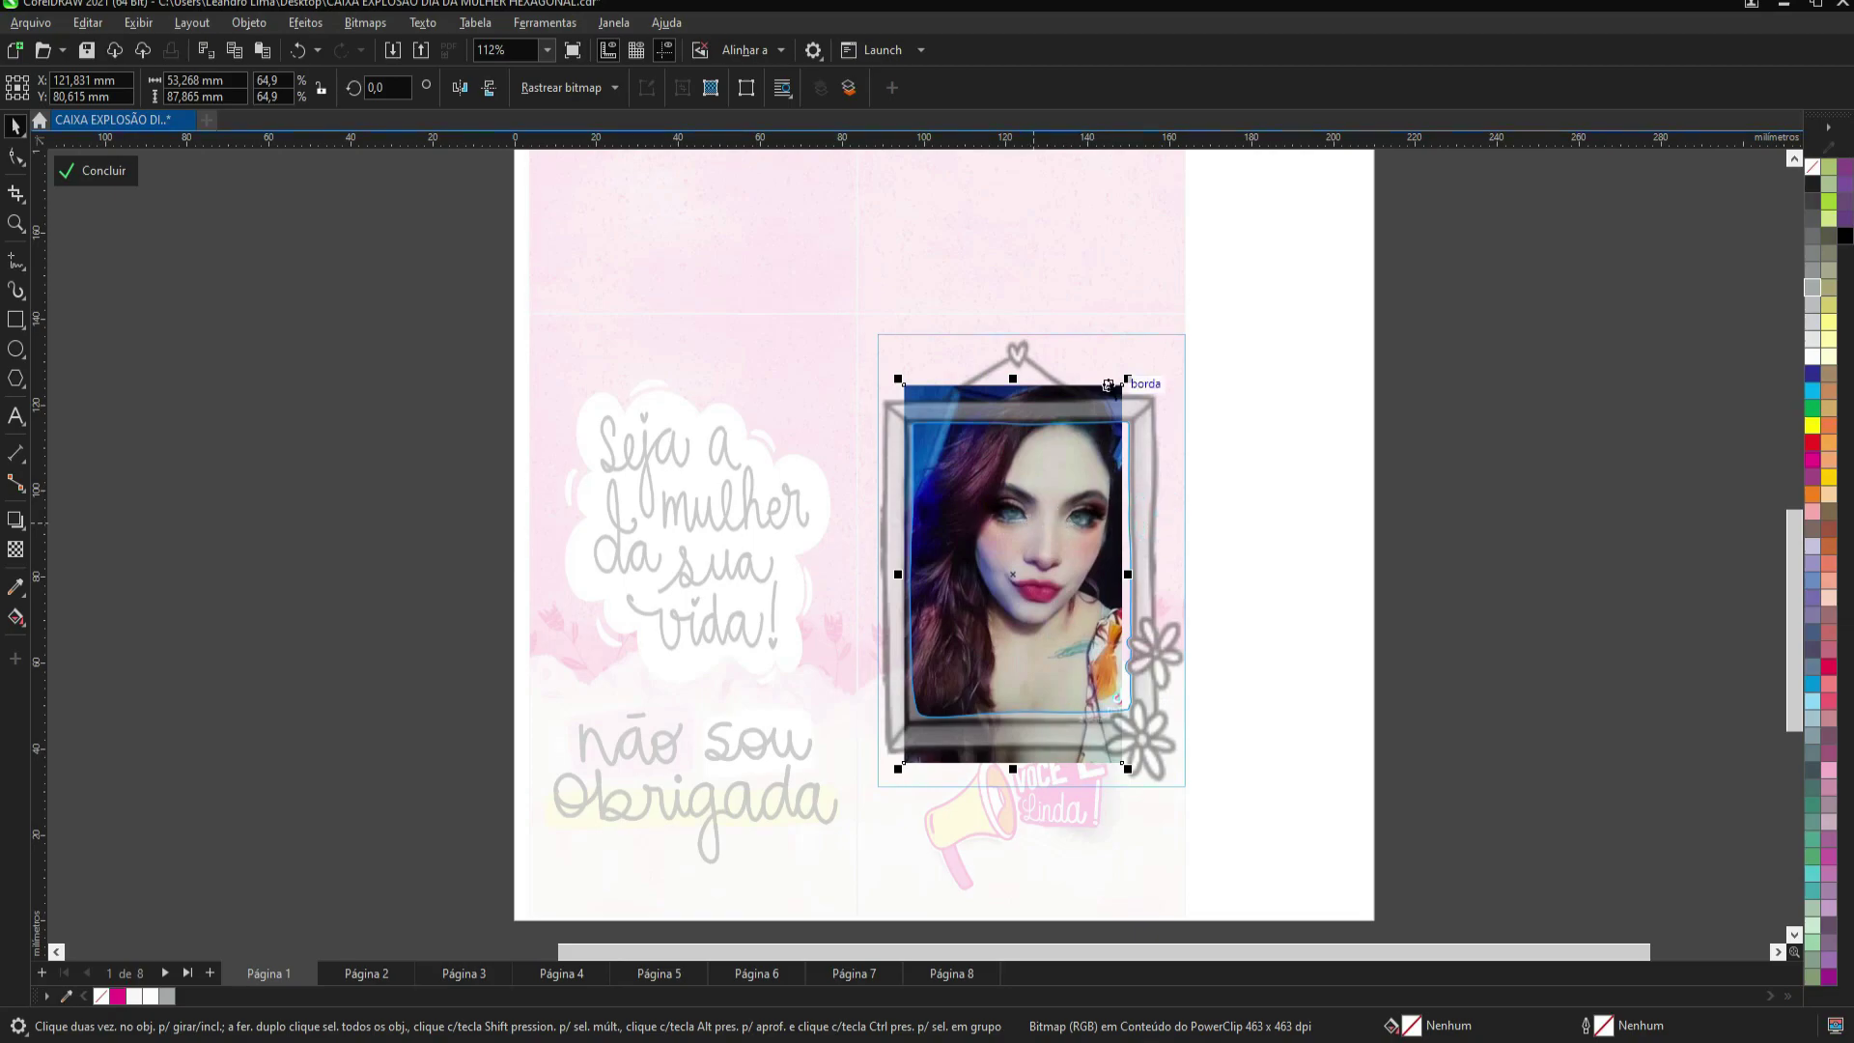
{"action": "mouse_move", "coordinate": [1128, 383]}
{"action": "left_mouse_down"}
{"action": "mouse_move", "coordinate": [1200, 319]}
{"action": "mouse_move", "coordinate": [1167, 319]}
{"action": "mouse_move", "coordinate": [1140, 369]}
{"action": "left_mouse_up"}
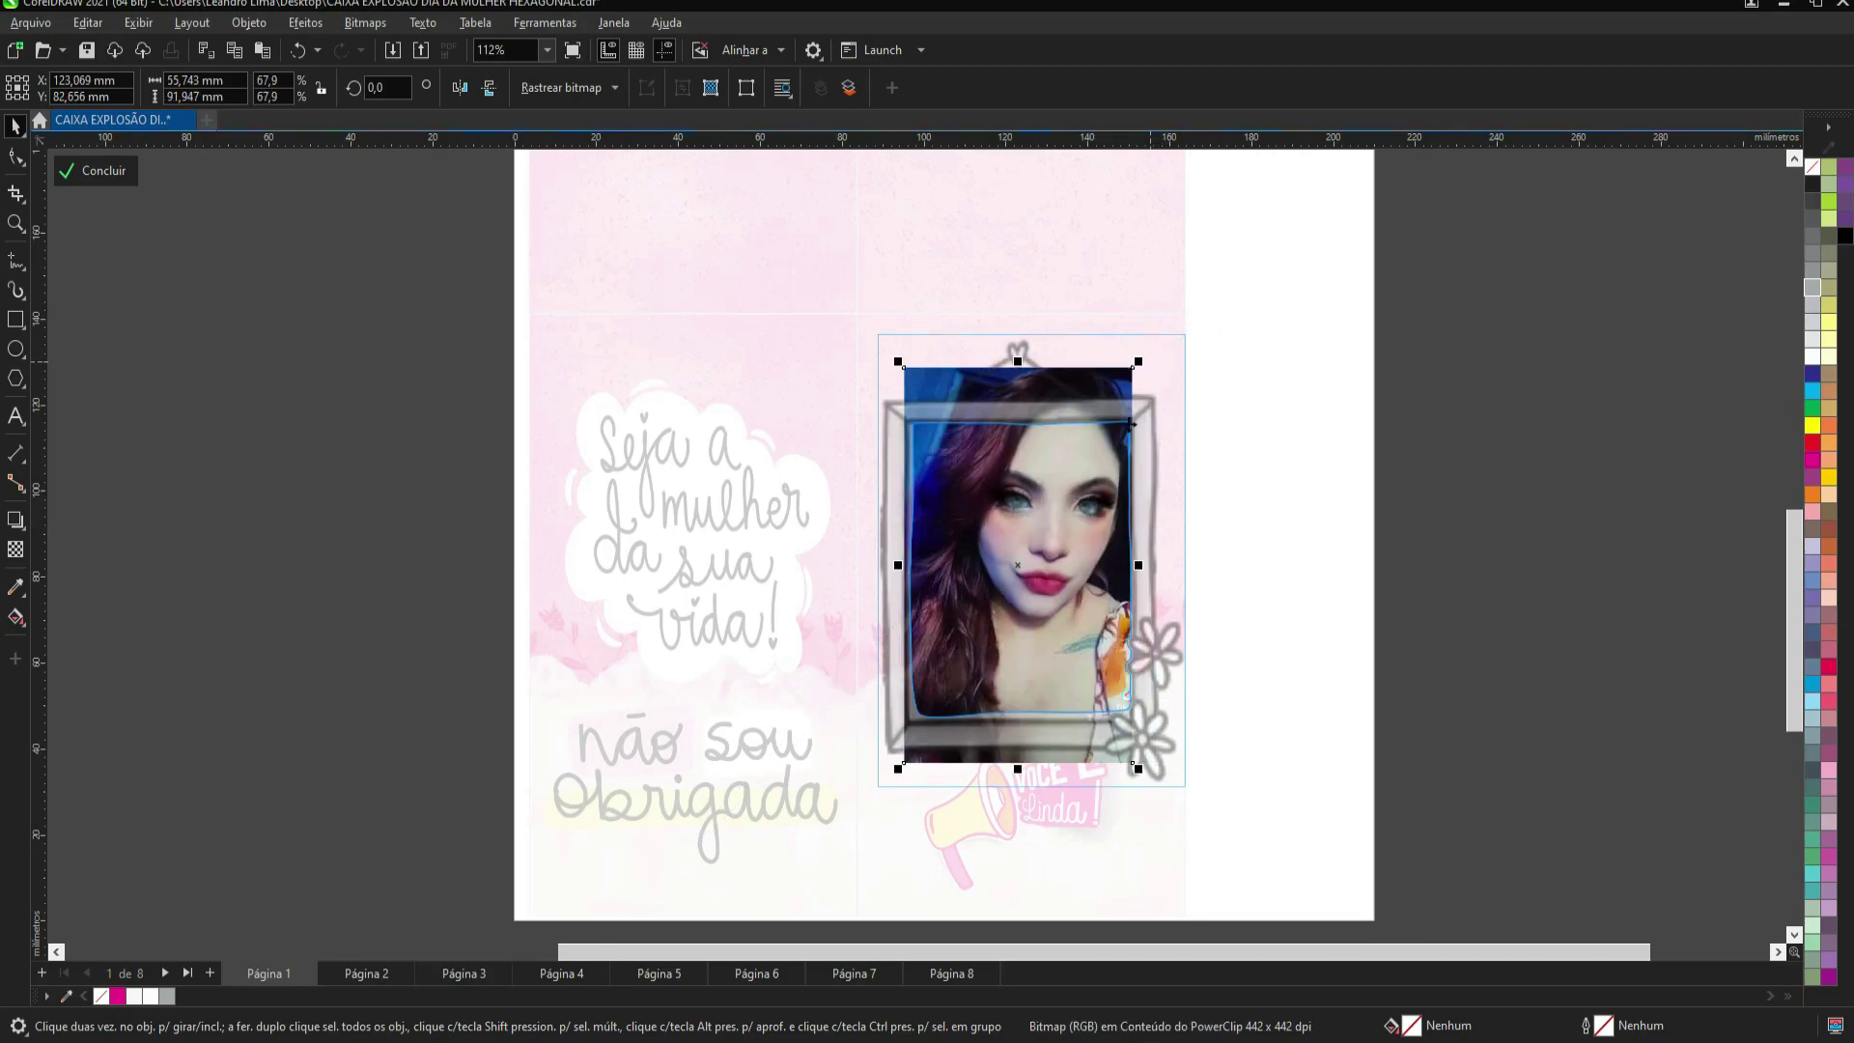
{"action": "left_click_drag", "start_coordinate": [1087, 470], "coordinate": [1088, 491]}
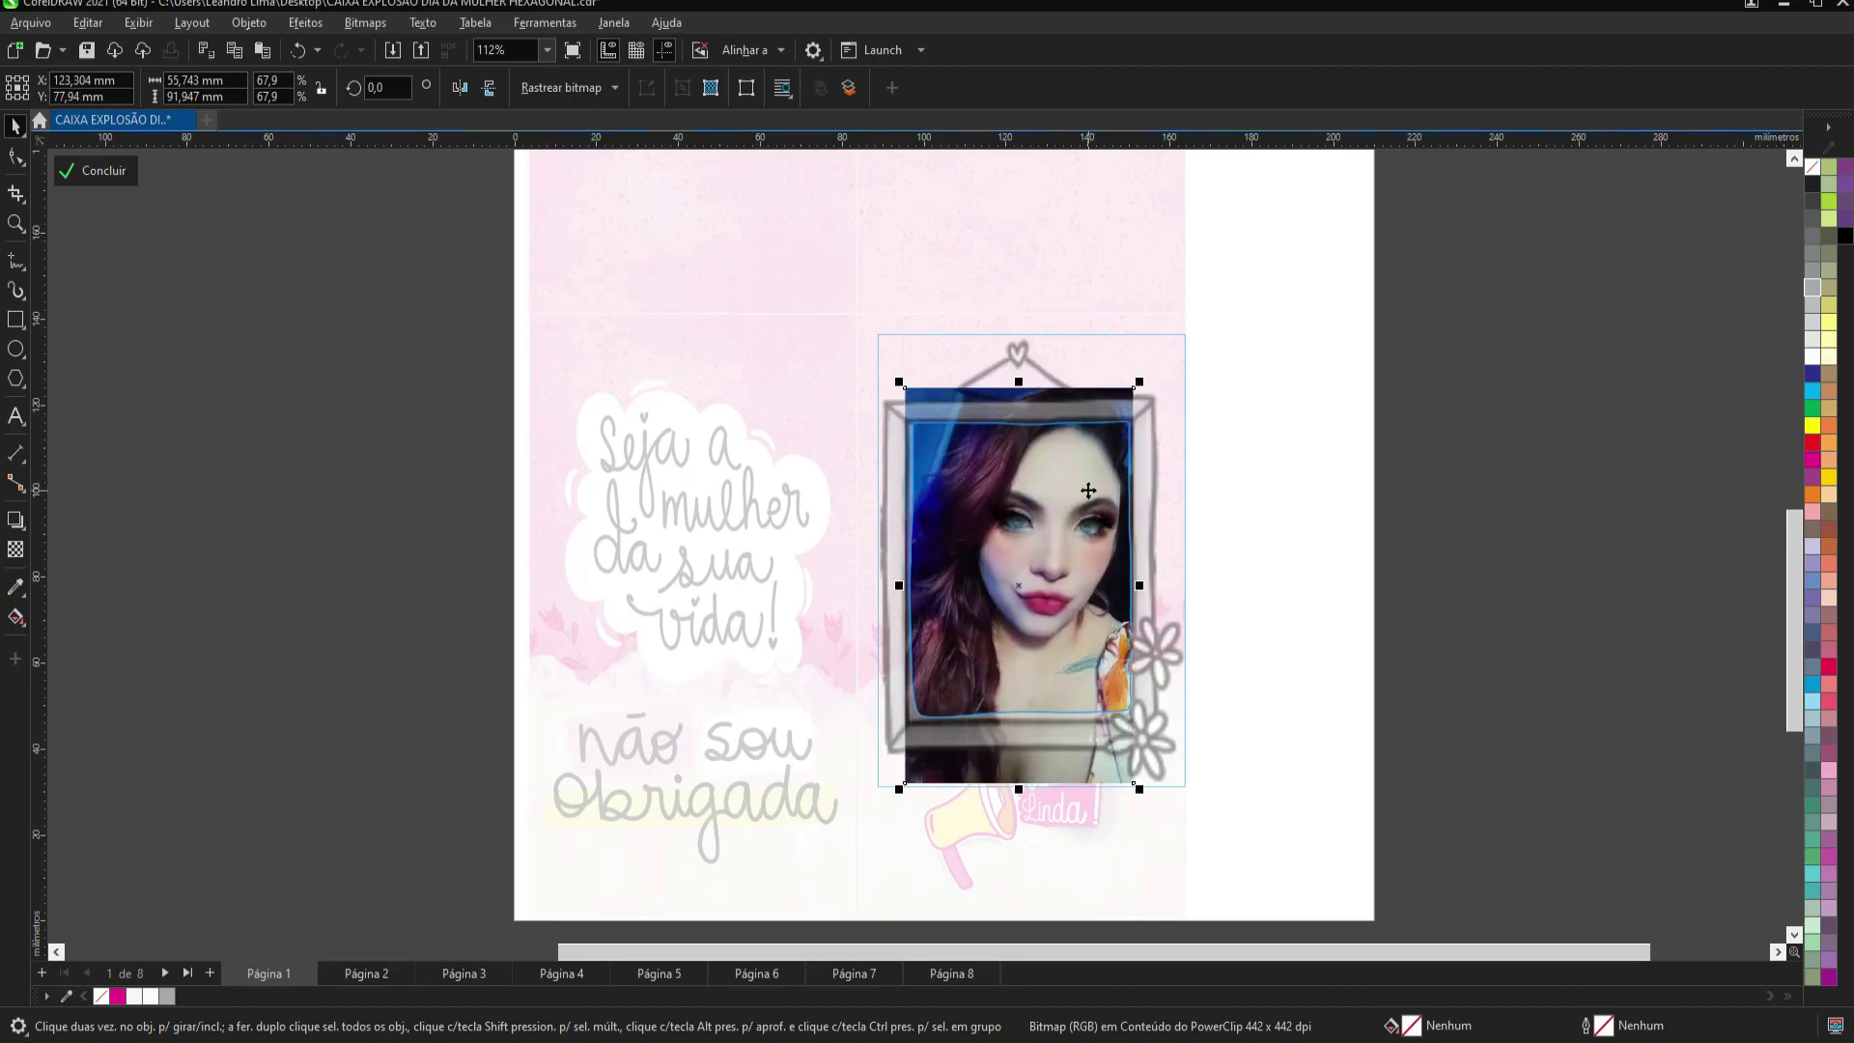
{"action": "left_click", "coordinate": [1378, 421], "text": "ctrl"}
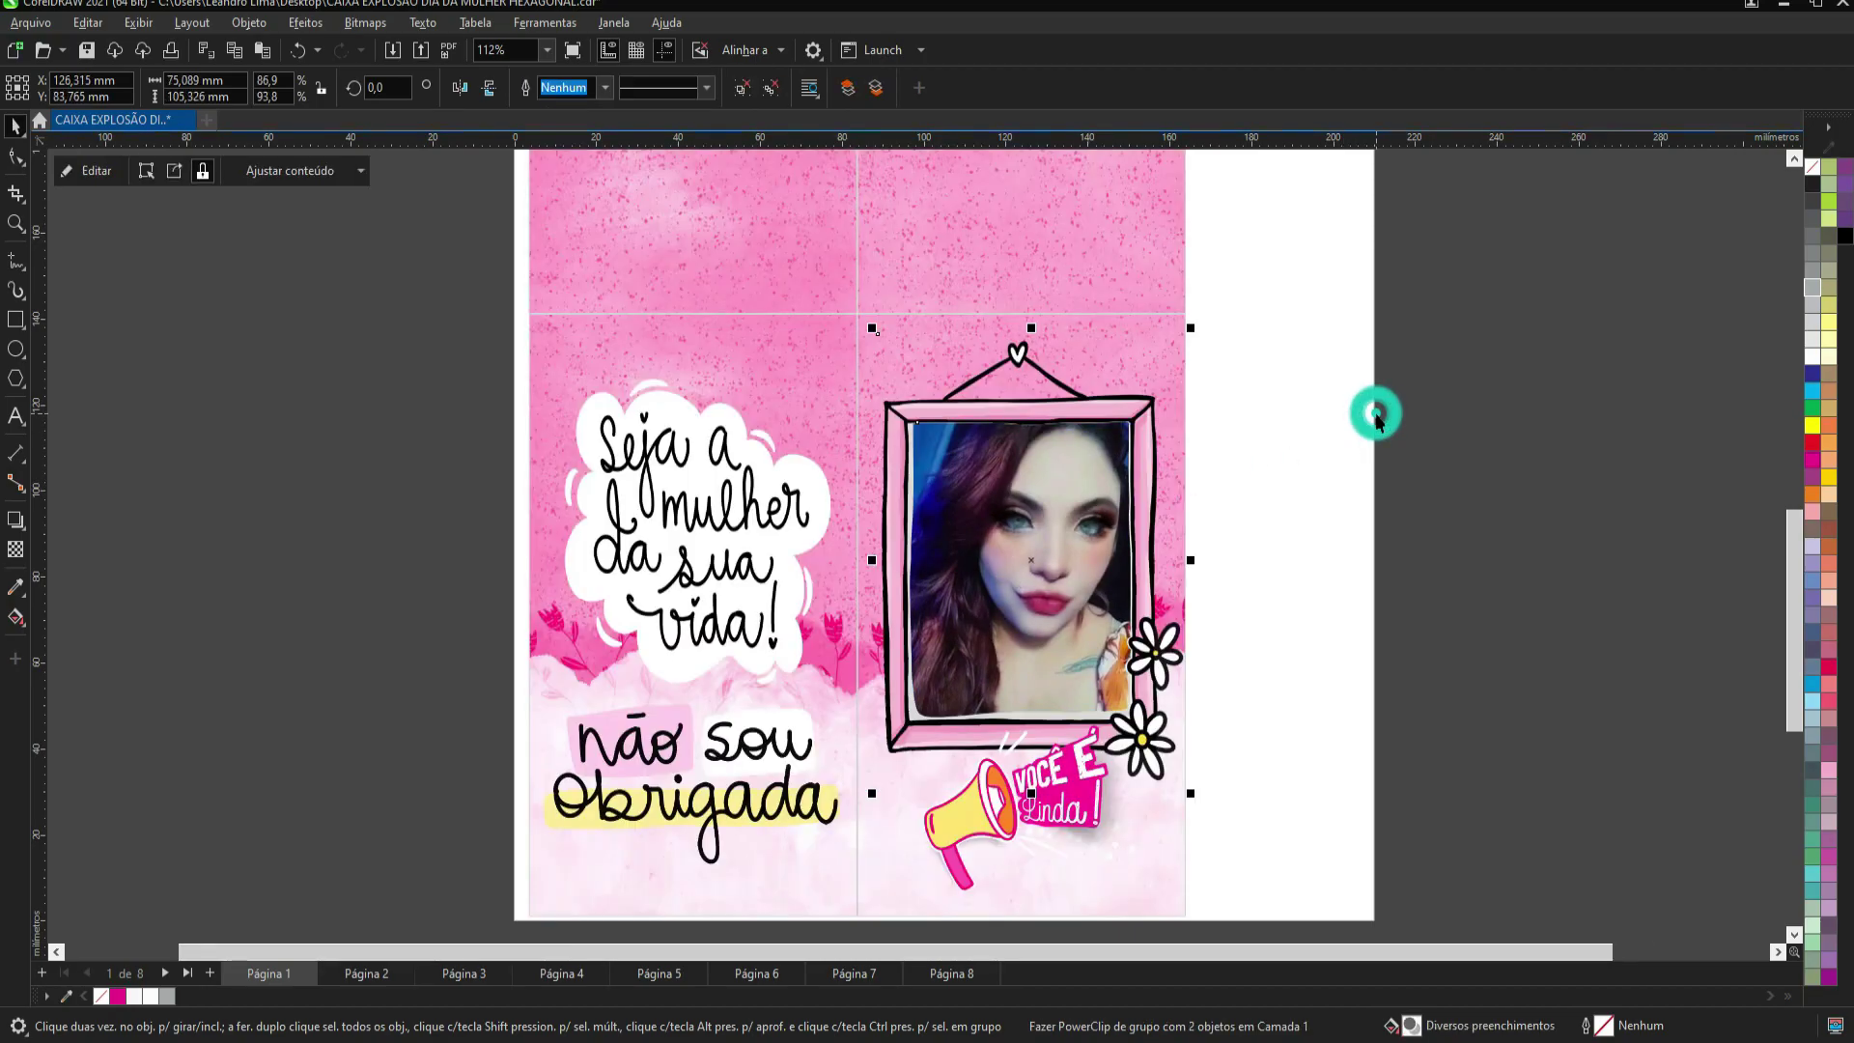
Step: Go to page 2 and PowerClip the loose portrait photo inside the picture frame below "Bem me quero"
{"action": "scroll", "coordinate": [1373, 425], "scroll_direction": "down", "scroll_amount": 2}
{"action": "key", "text": "Page_Down"}
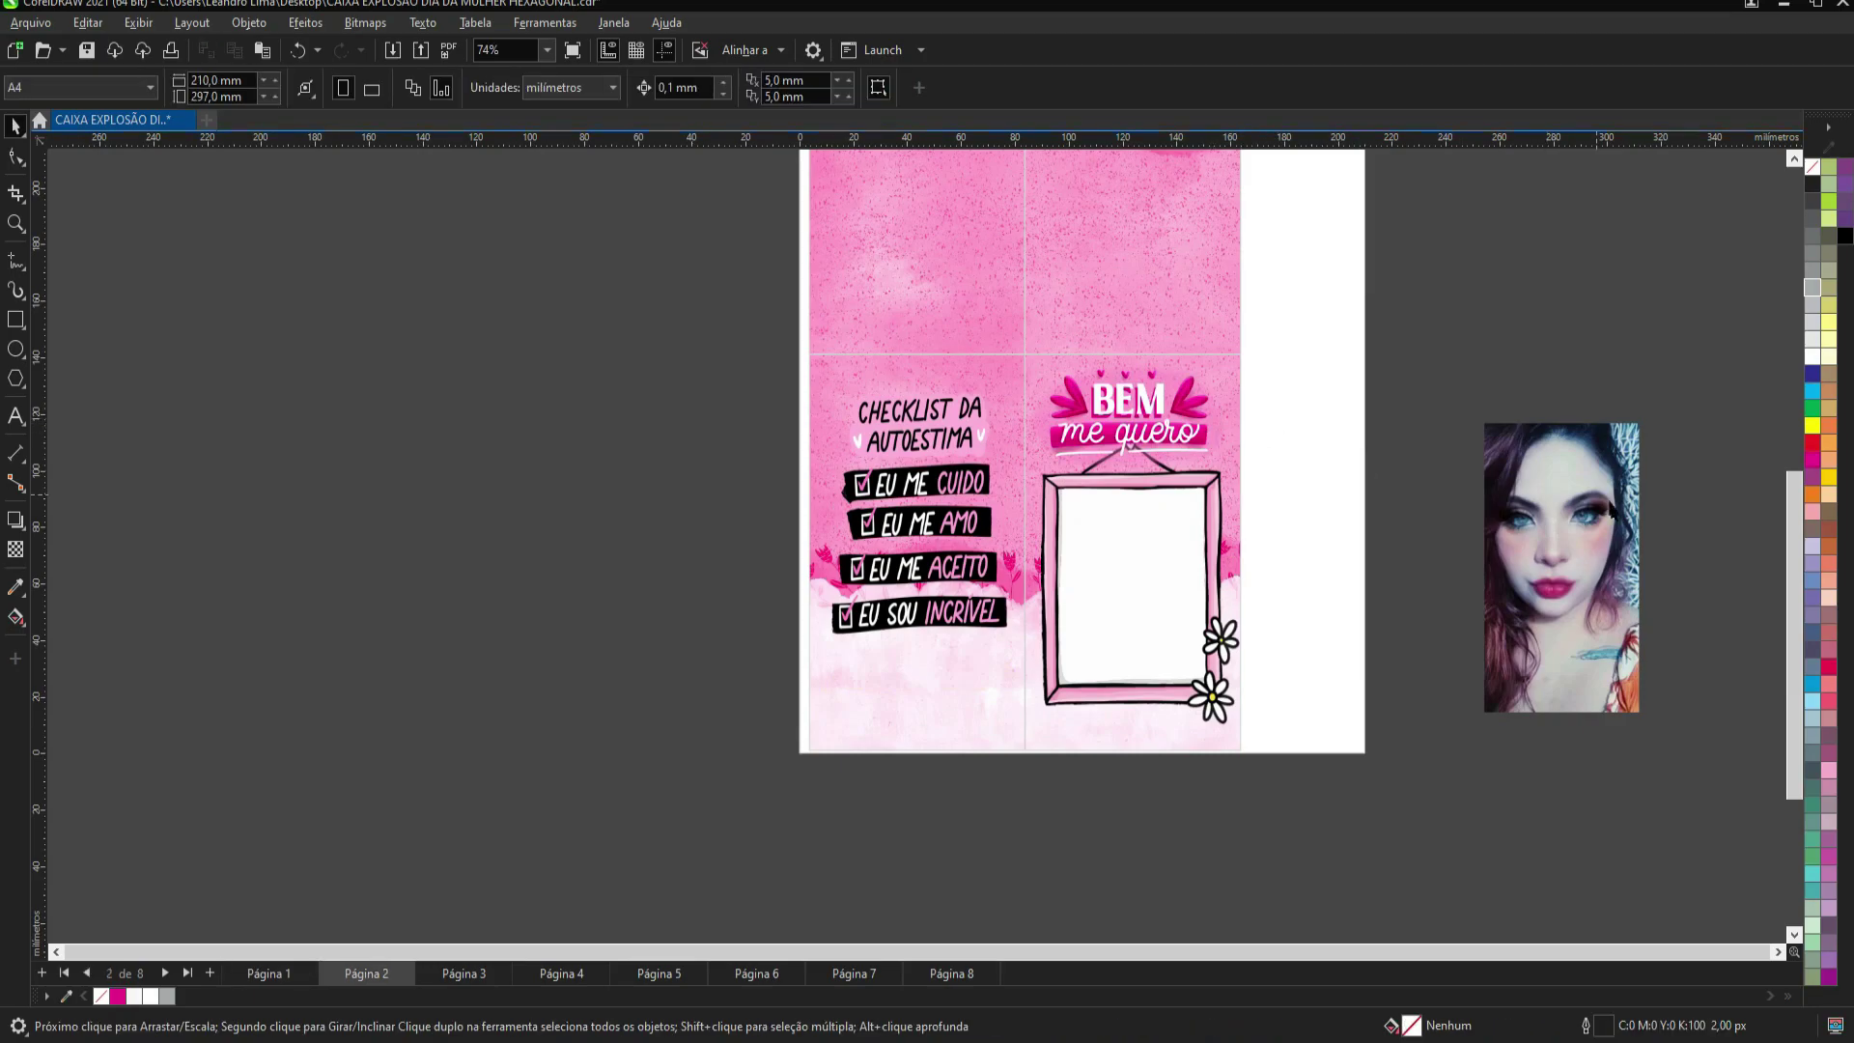
{"action": "left_click", "coordinate": [1520, 509]}
{"action": "left_click_drag", "start_coordinate": [1503, 515], "coordinate": [1159, 558]}
{"action": "left_click", "coordinate": [1226, 644]}
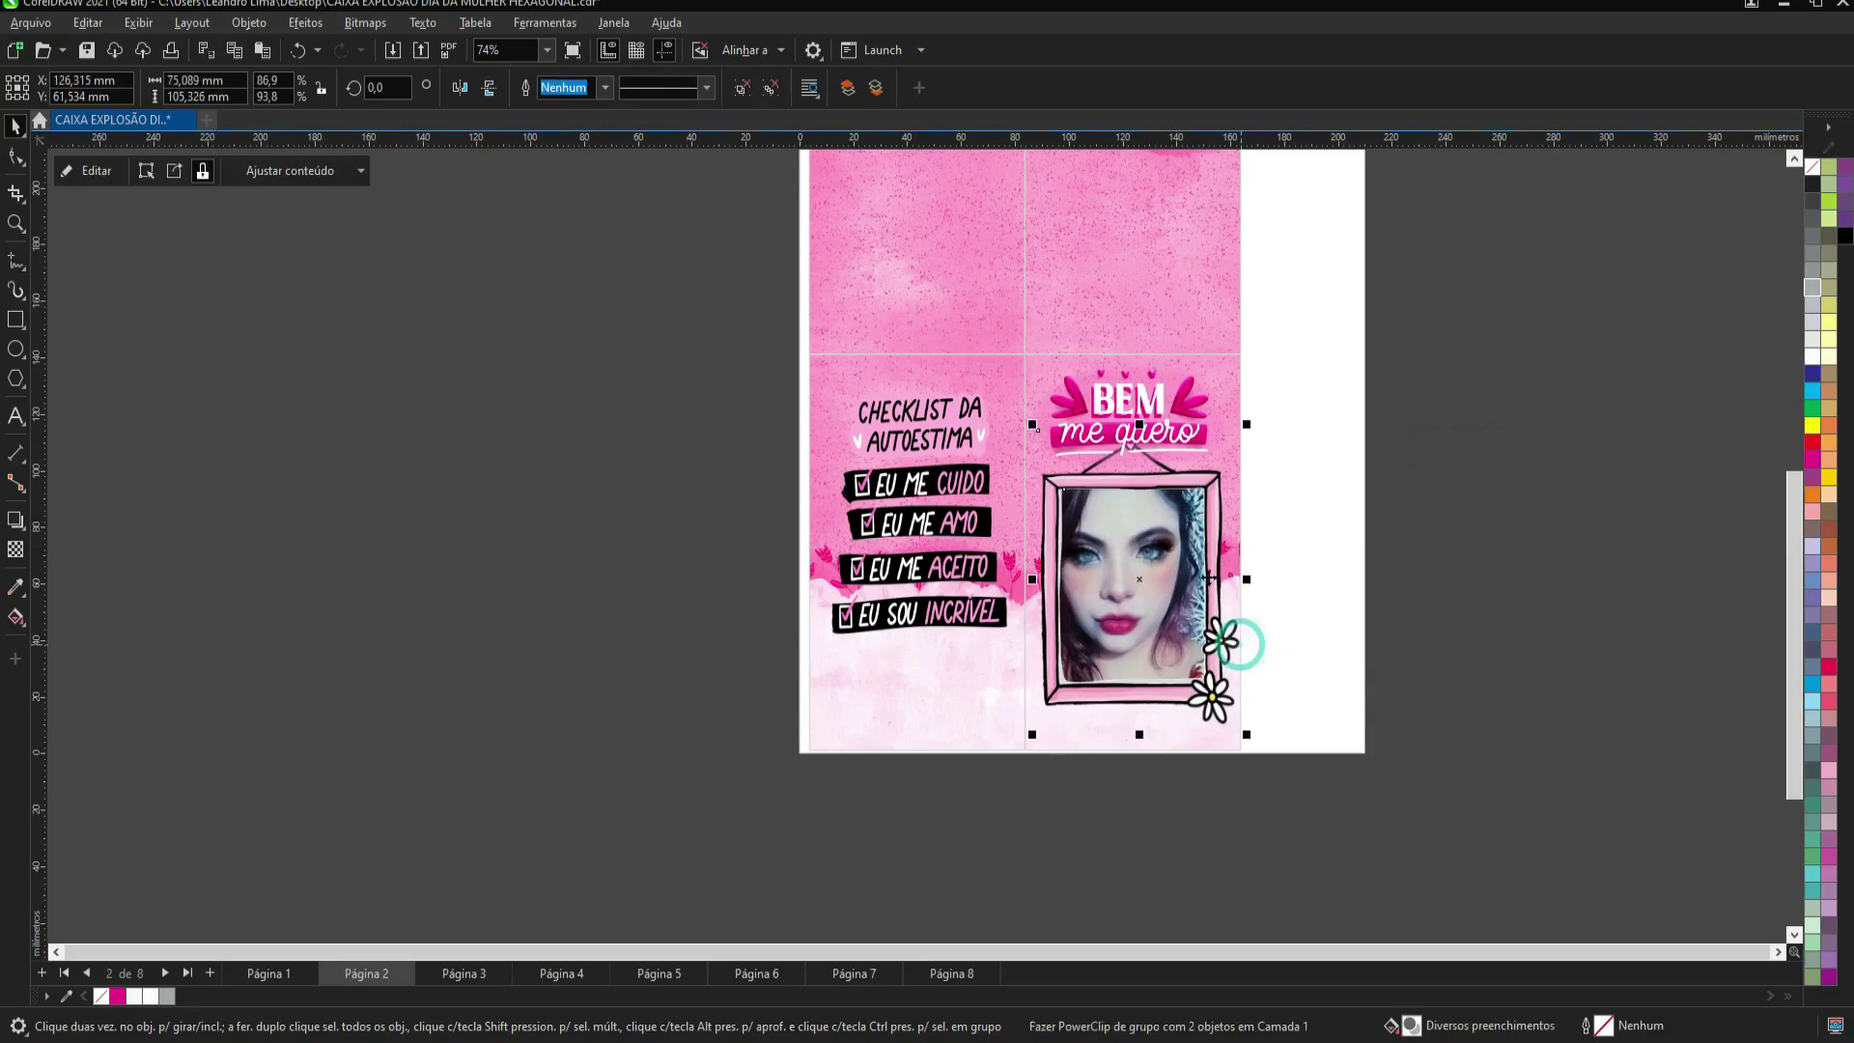
Step: Edit the PowerClip contents on page 2, repositioning and shrinking the portrait to fit the frame's opening
{"action": "double_click", "coordinate": [1155, 554]}
{"action": "scroll", "coordinate": [1133, 585], "scroll_direction": "up", "scroll_amount": 2}
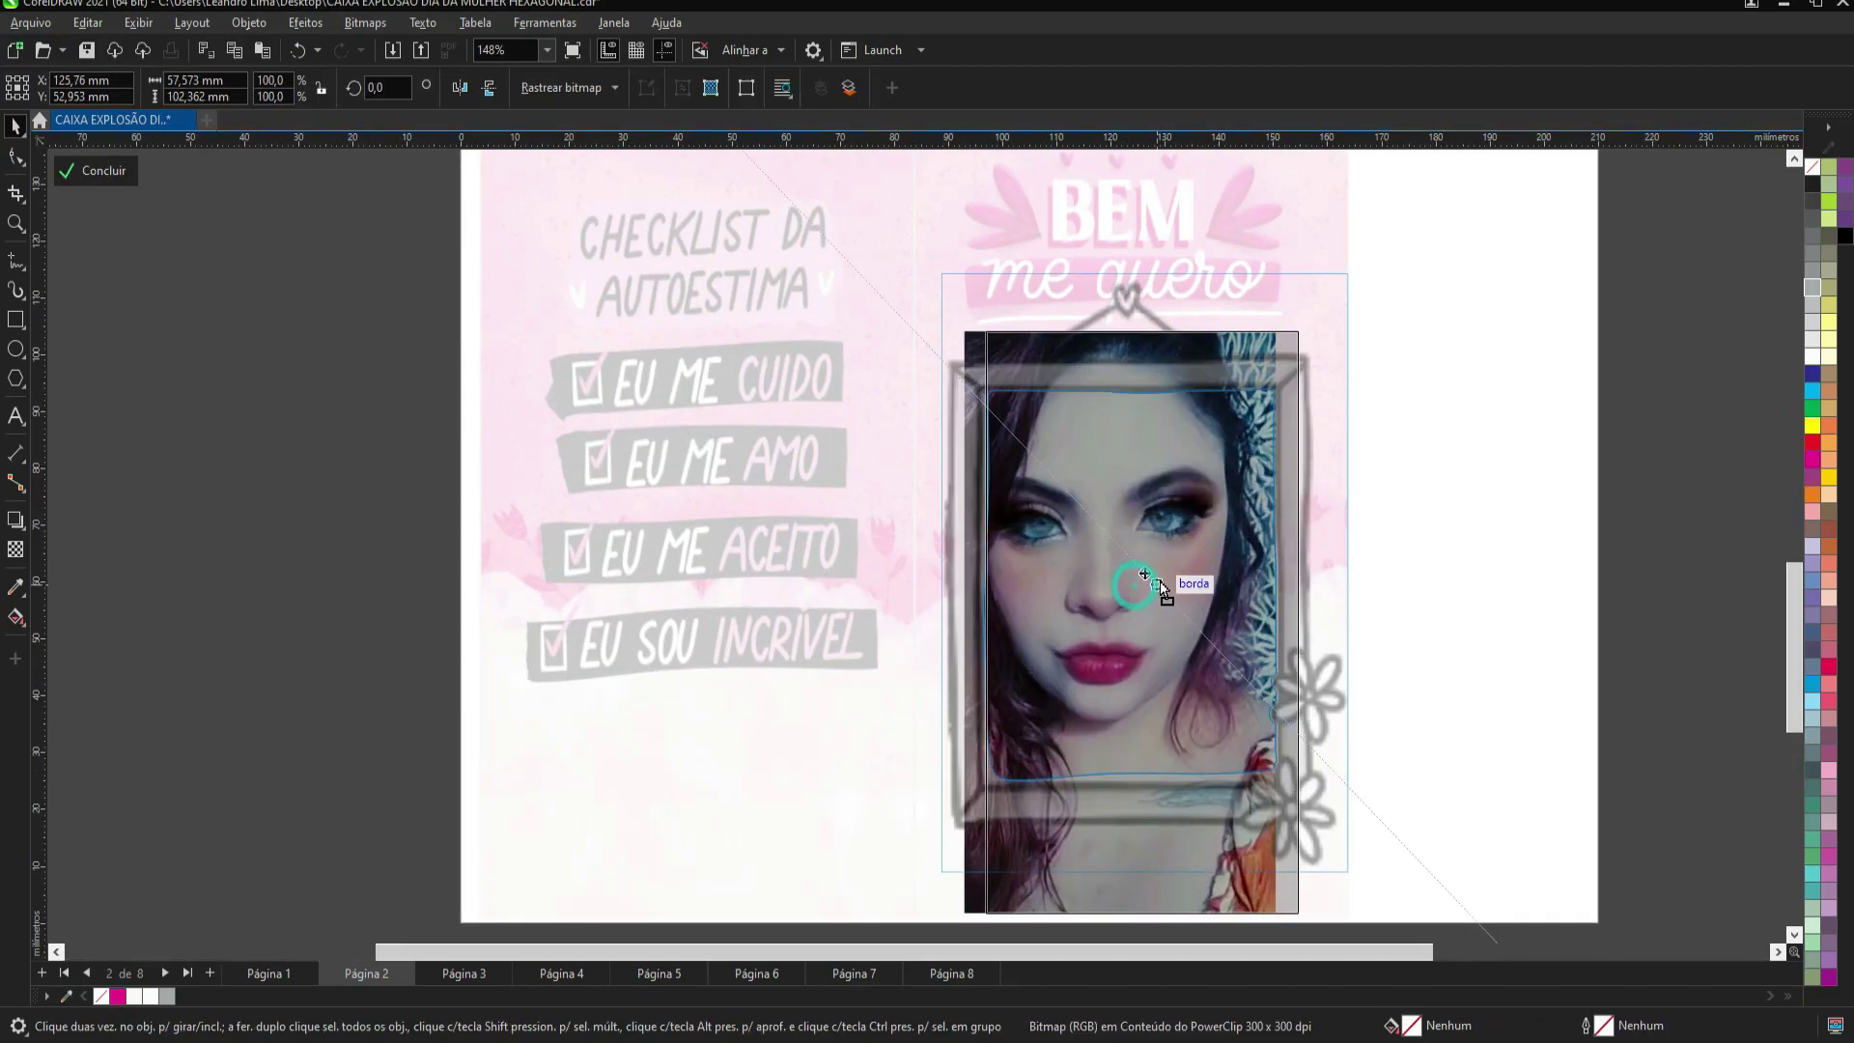
{"action": "left_click", "coordinate": [1169, 579]}
{"action": "left_click_drag", "start_coordinate": [1305, 324], "coordinate": [1283, 376]}
{"action": "scroll", "coordinate": [1217, 512], "scroll_direction": "down", "scroll_amount": 3}
{"action": "left_click", "coordinate": [1488, 405]}
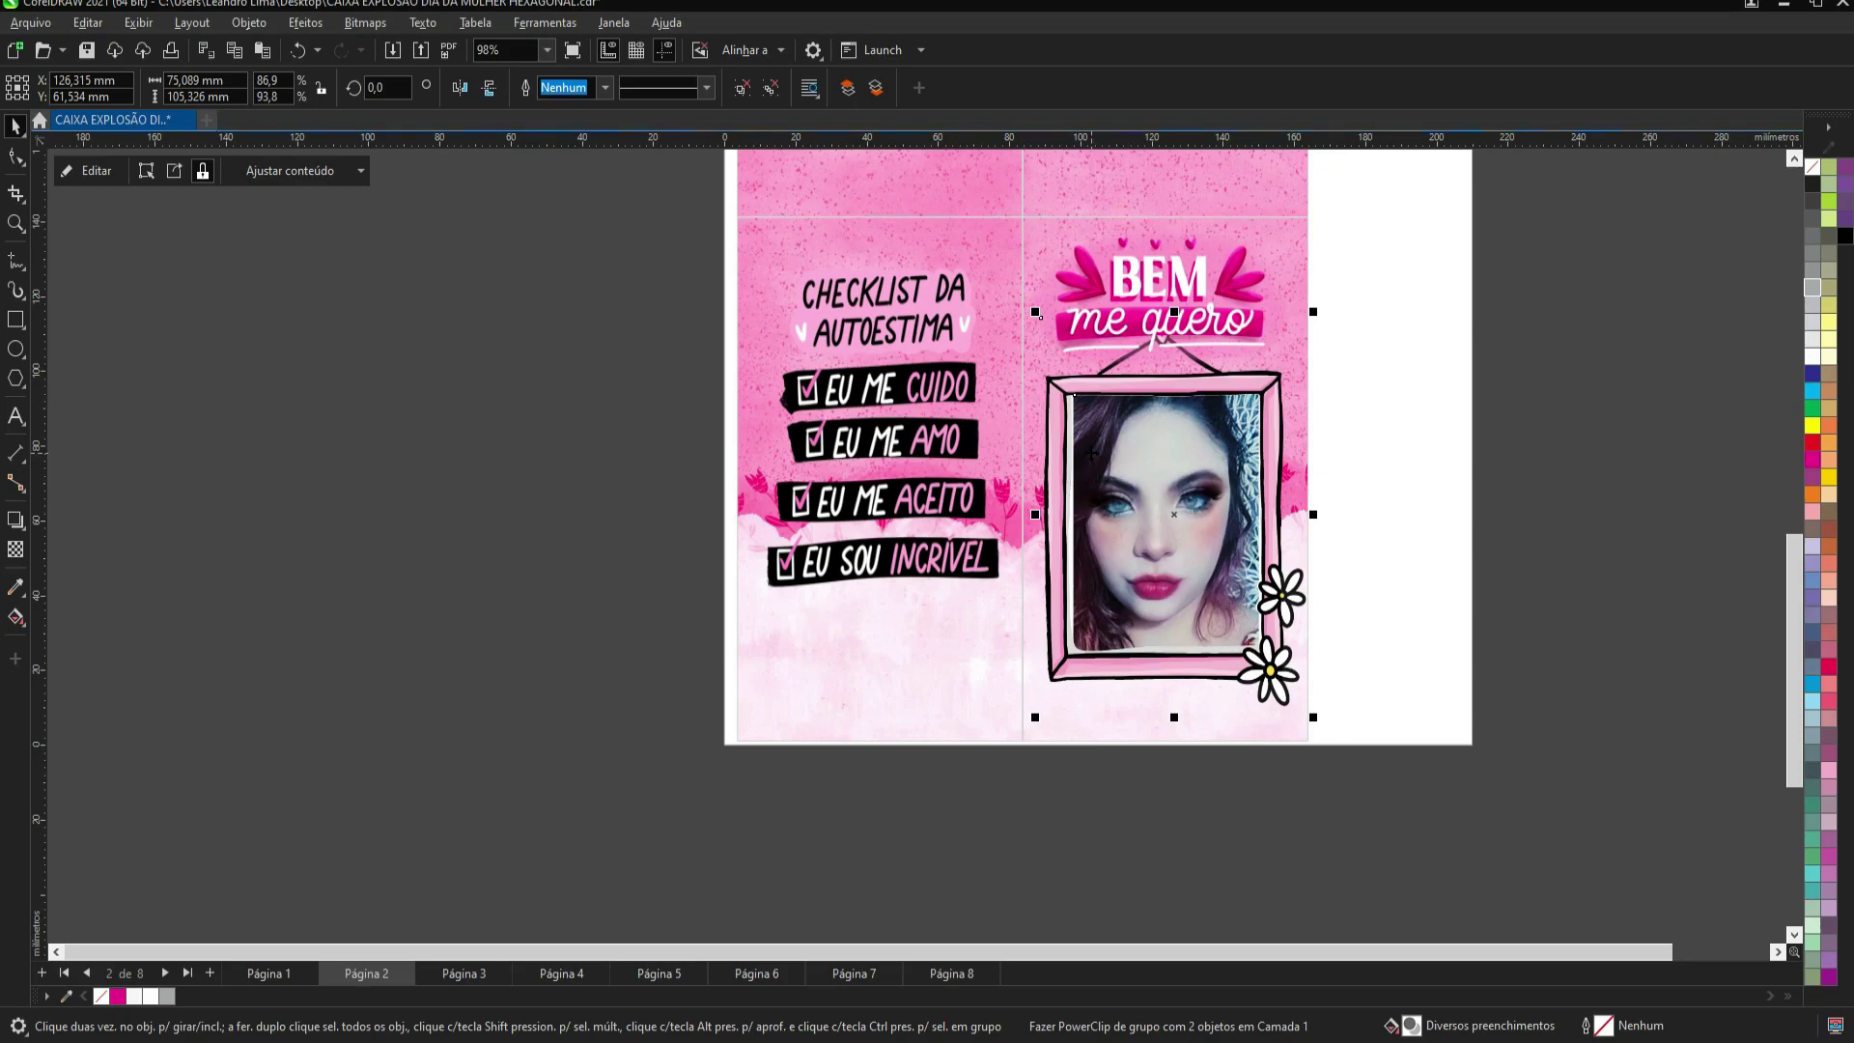
Step: Examine the finished panels on page 2, the lettering and checklist panels on page 3, and the hexagonal lids on page 4
{"action": "scroll", "coordinate": [1120, 512], "scroll_direction": "down", "scroll_amount": 3}
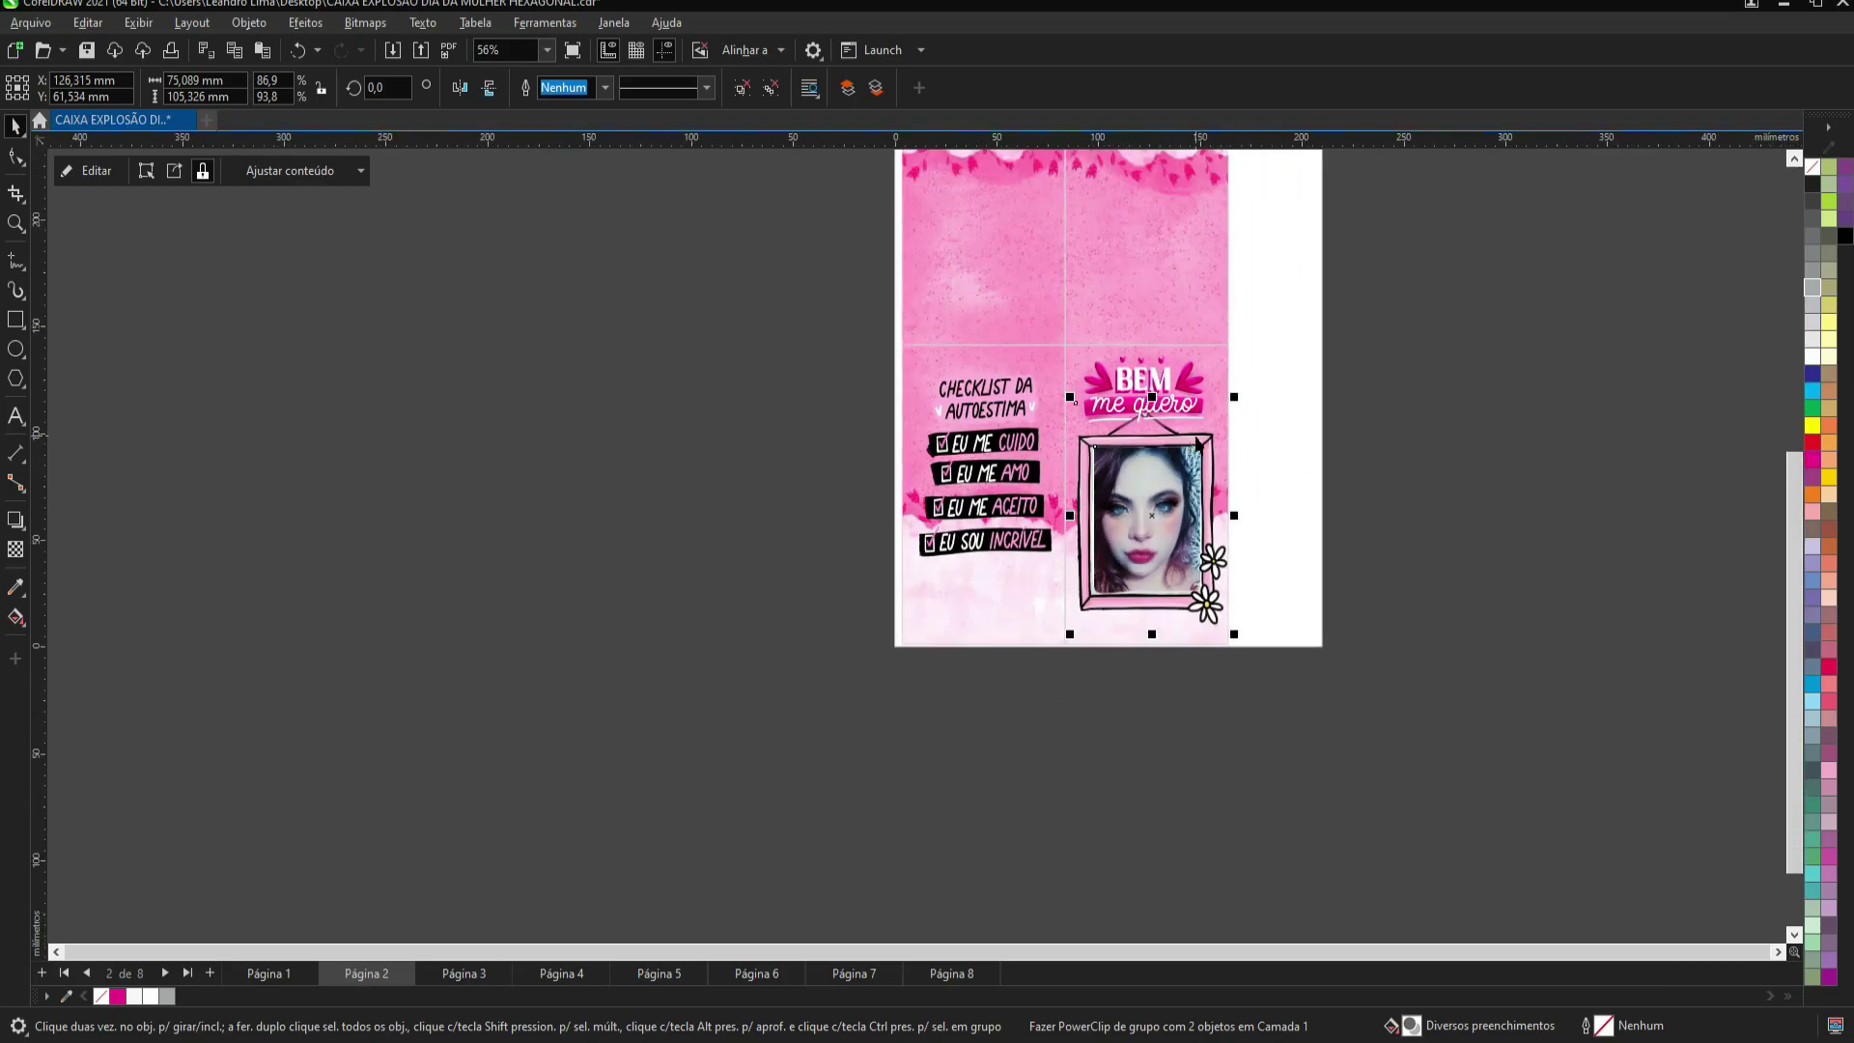
{"action": "scroll", "coordinate": [1245, 454], "scroll_direction": "down", "scroll_amount": 1}
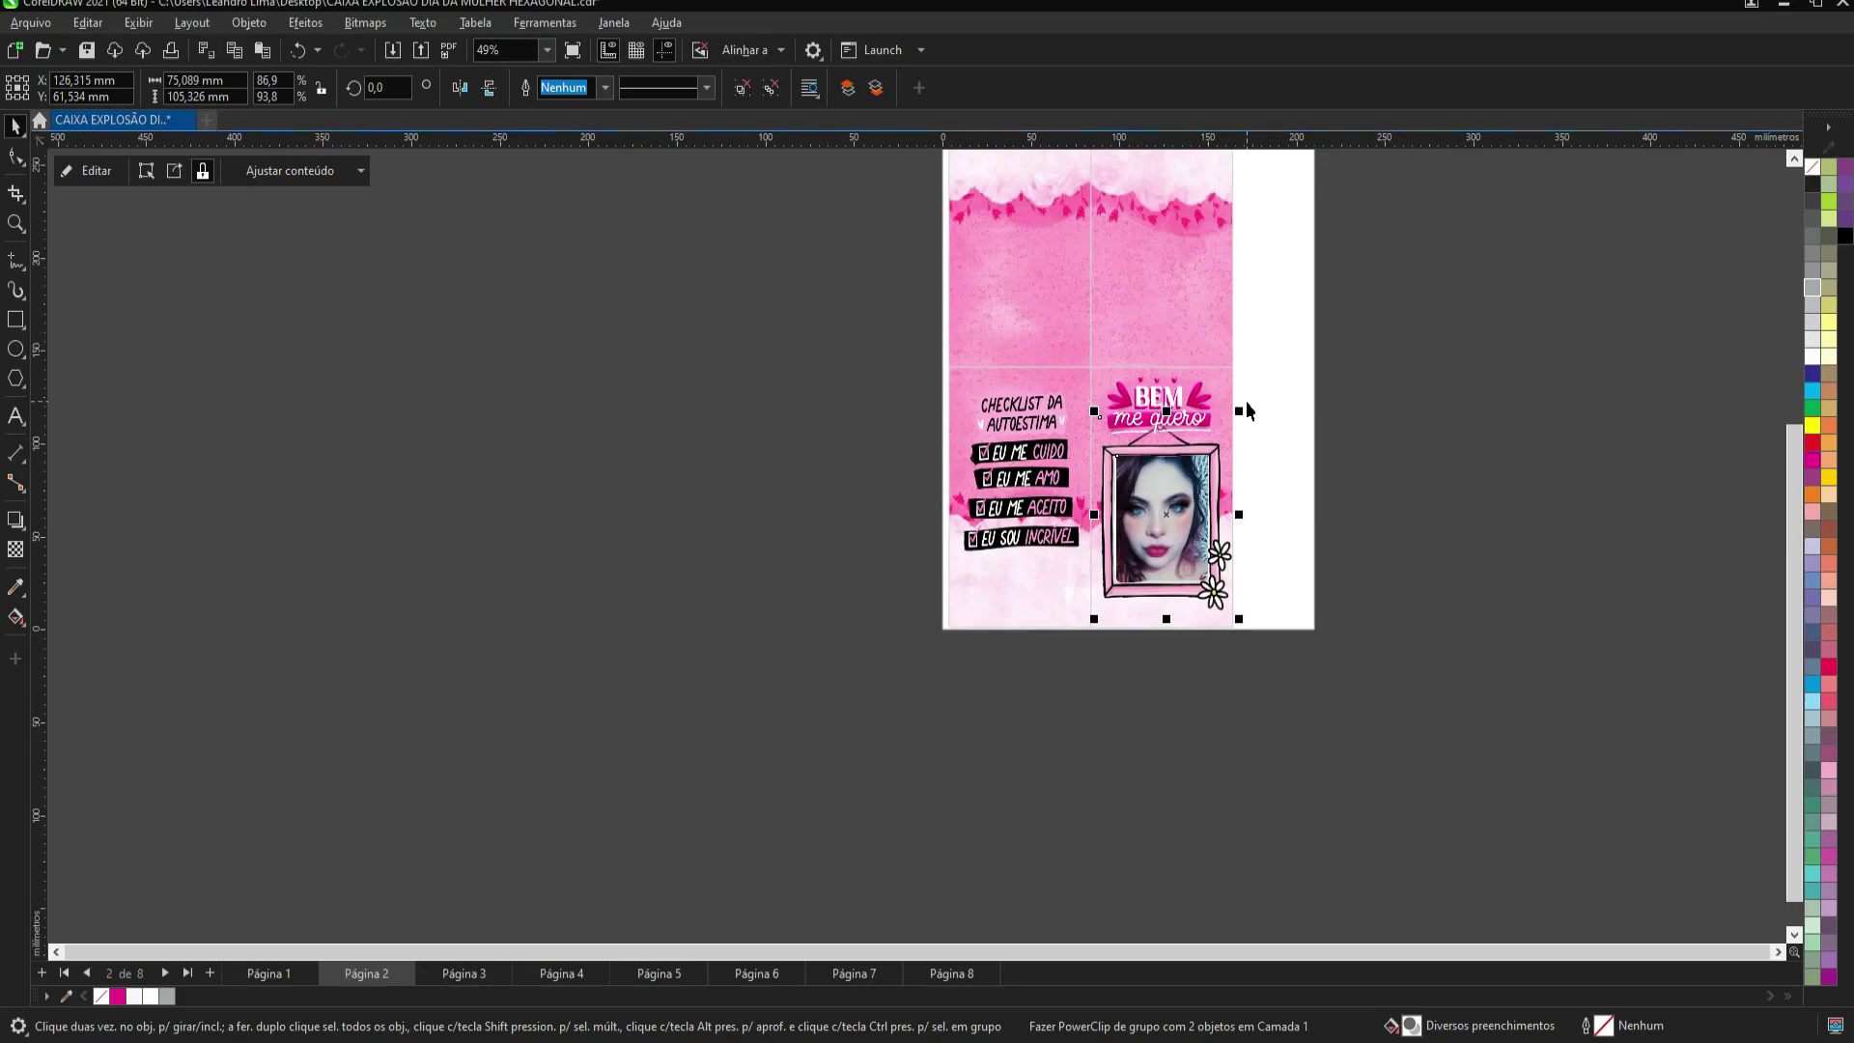
{"action": "scroll", "coordinate": [1164, 251], "scroll_direction": "up", "scroll_amount": 1}
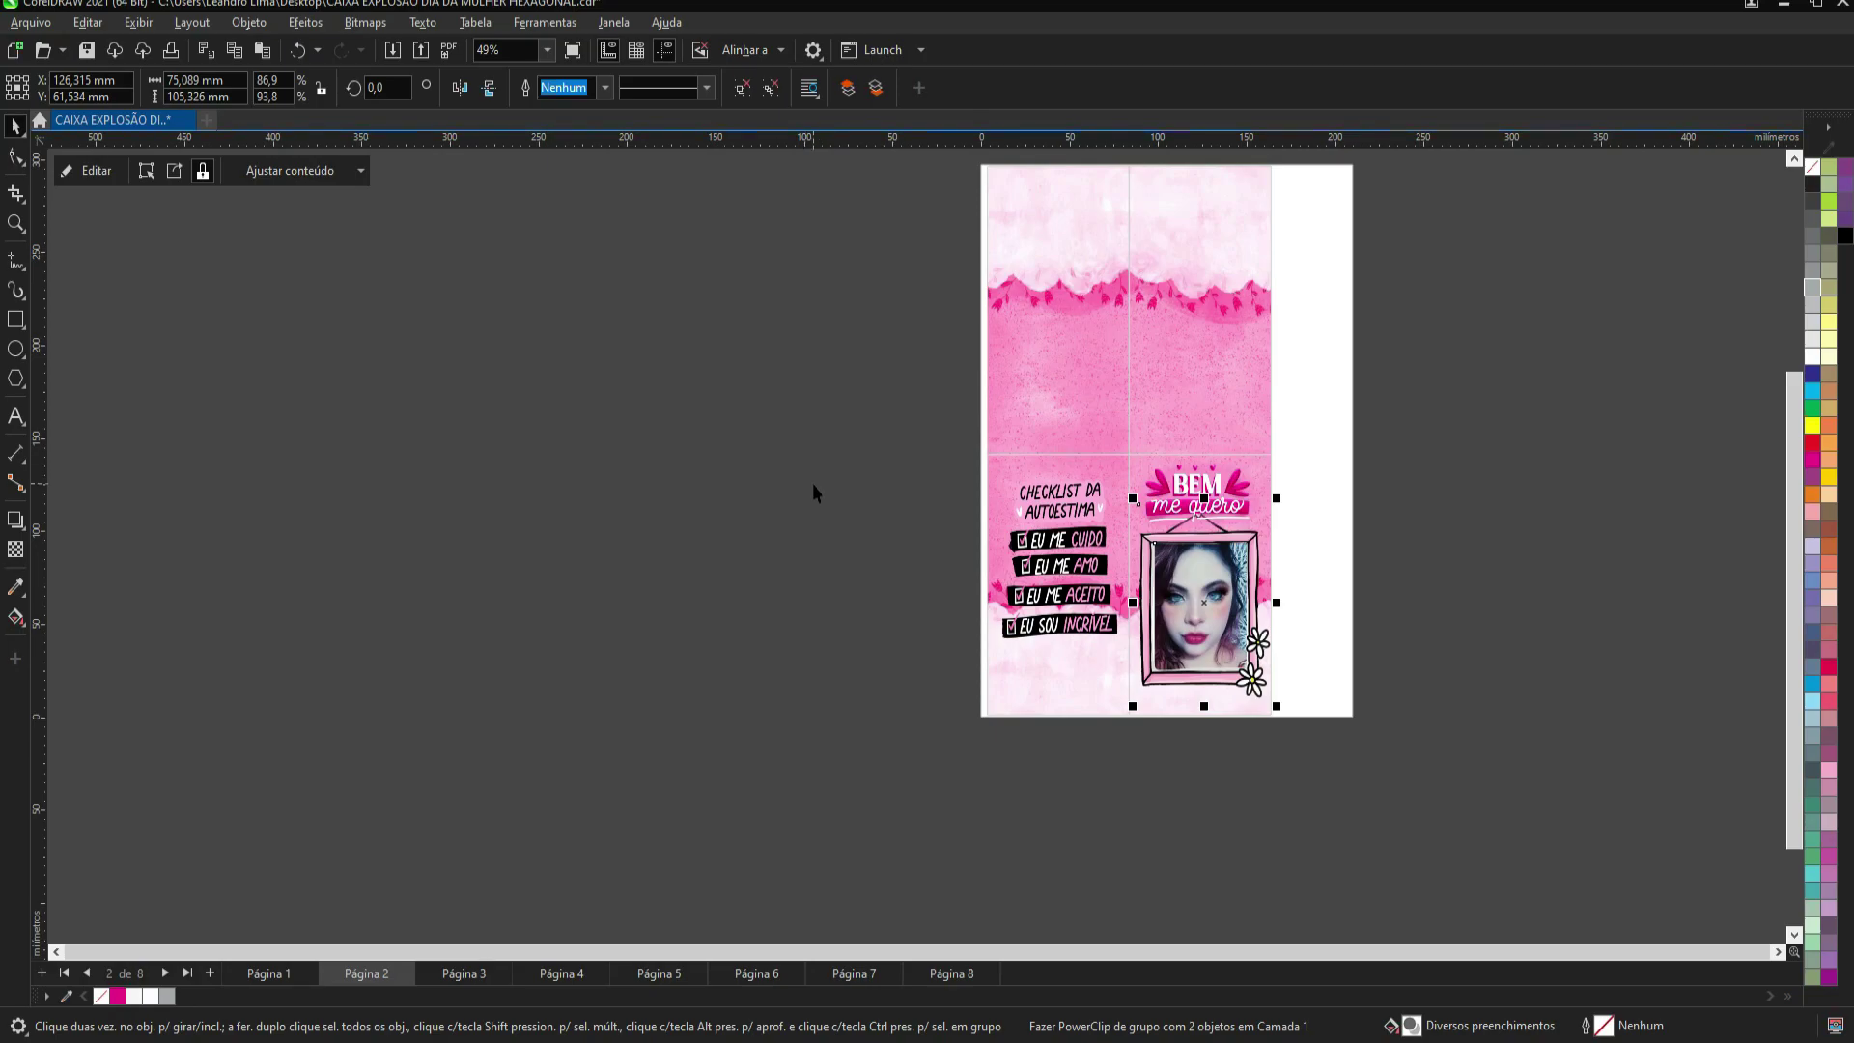
{"action": "key", "text": "Page_Down"}
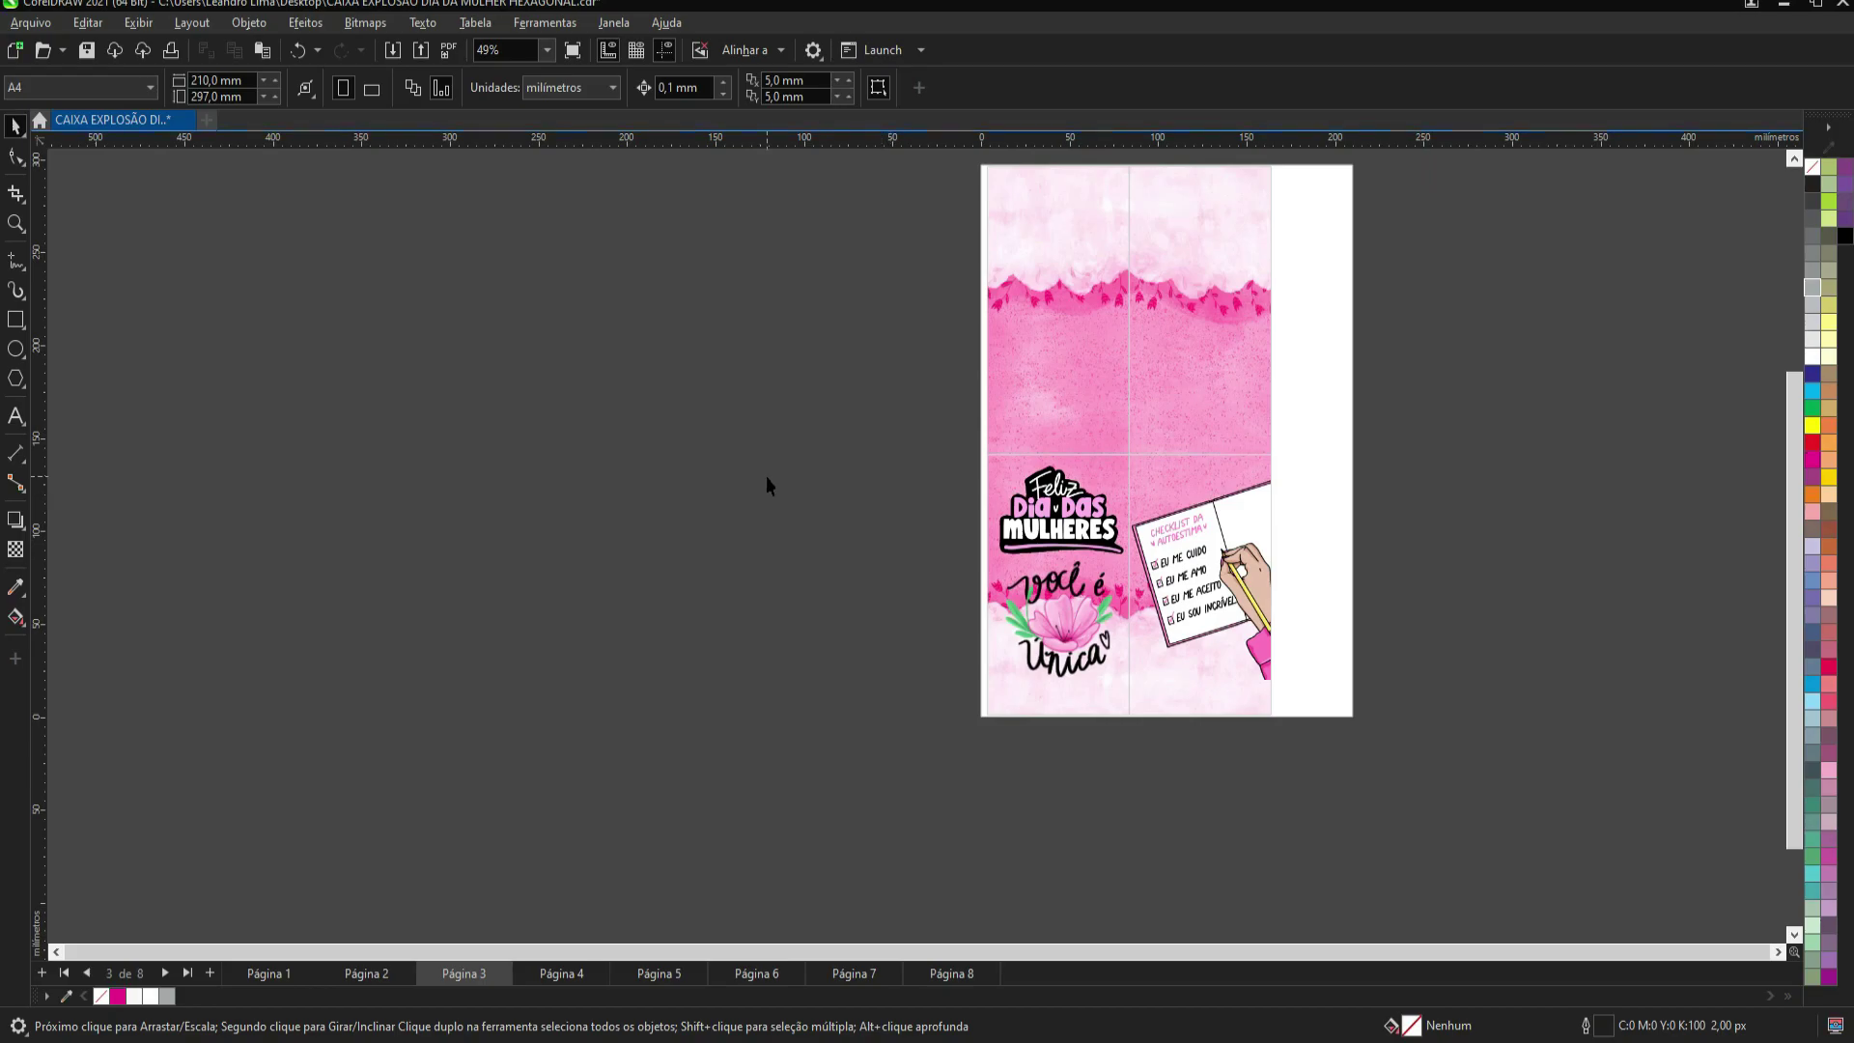
{"action": "scroll", "coordinate": [1208, 569], "scroll_direction": "up", "scroll_amount": 2}
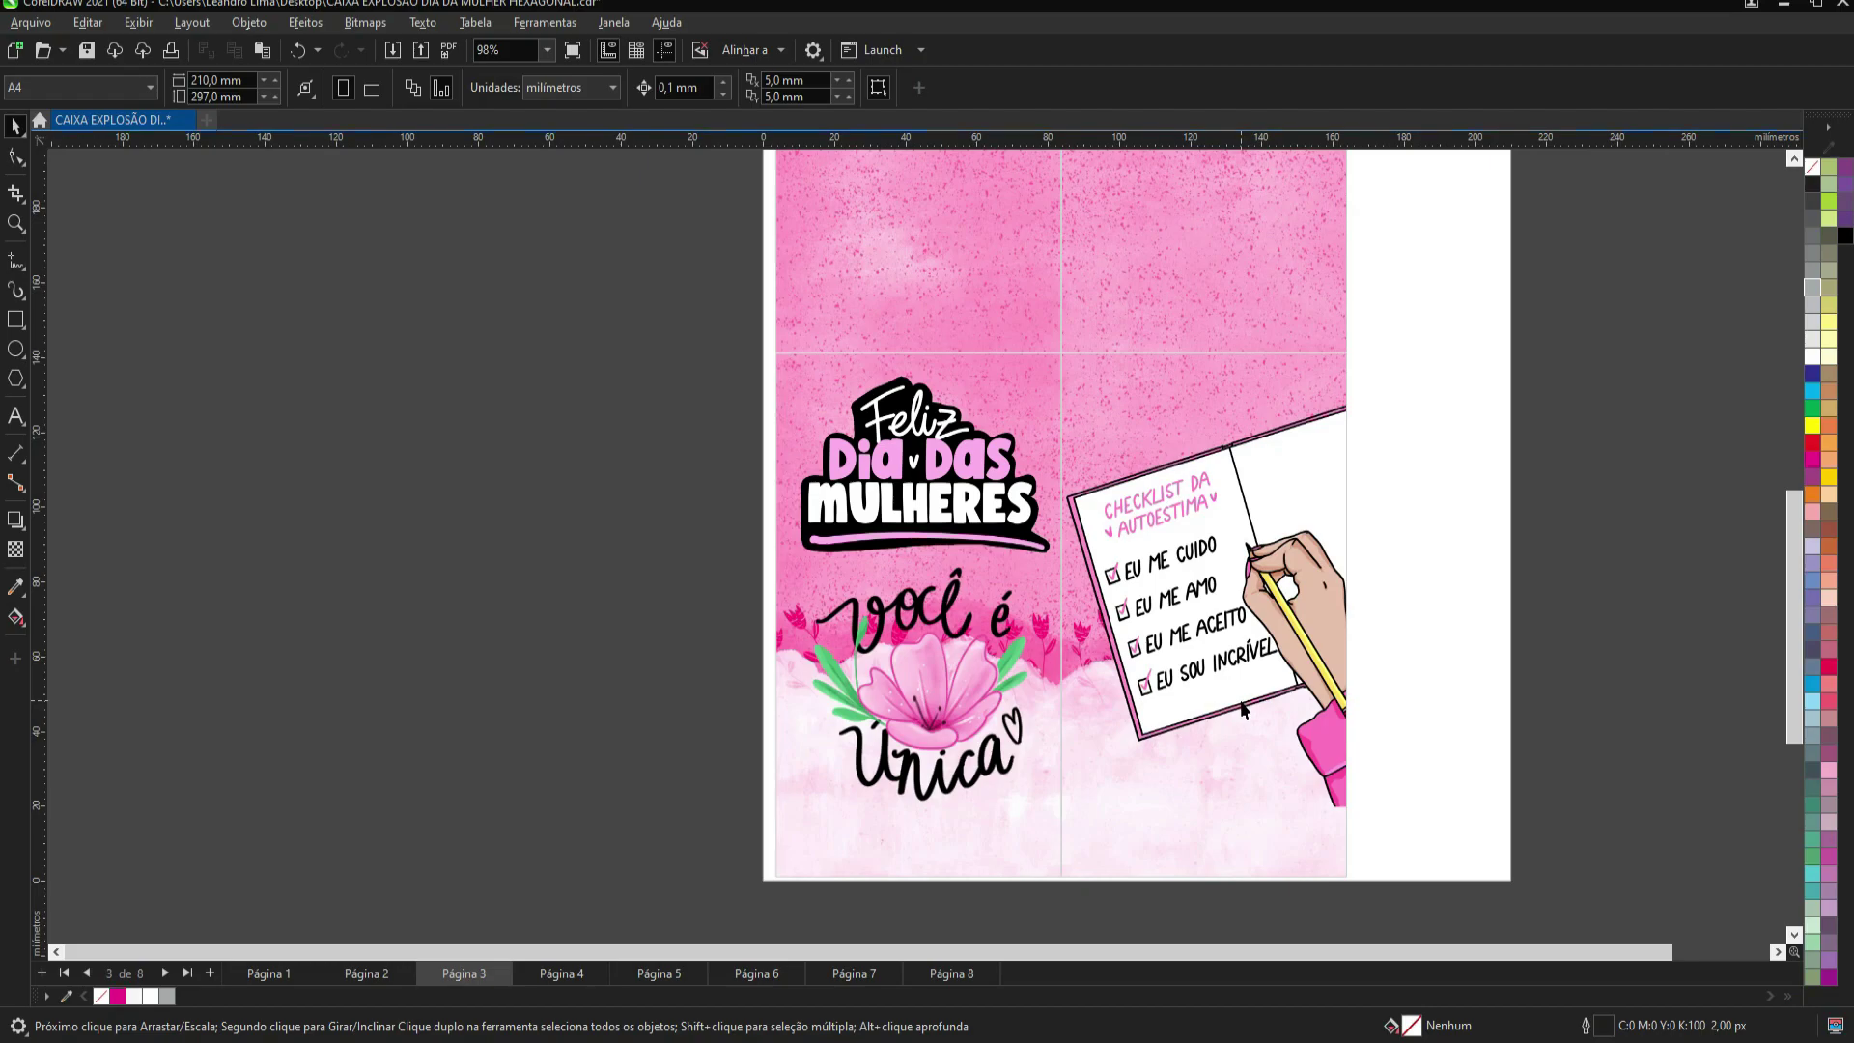
{"action": "scroll", "coordinate": [726, 648], "scroll_direction": "down", "scroll_amount": 1}
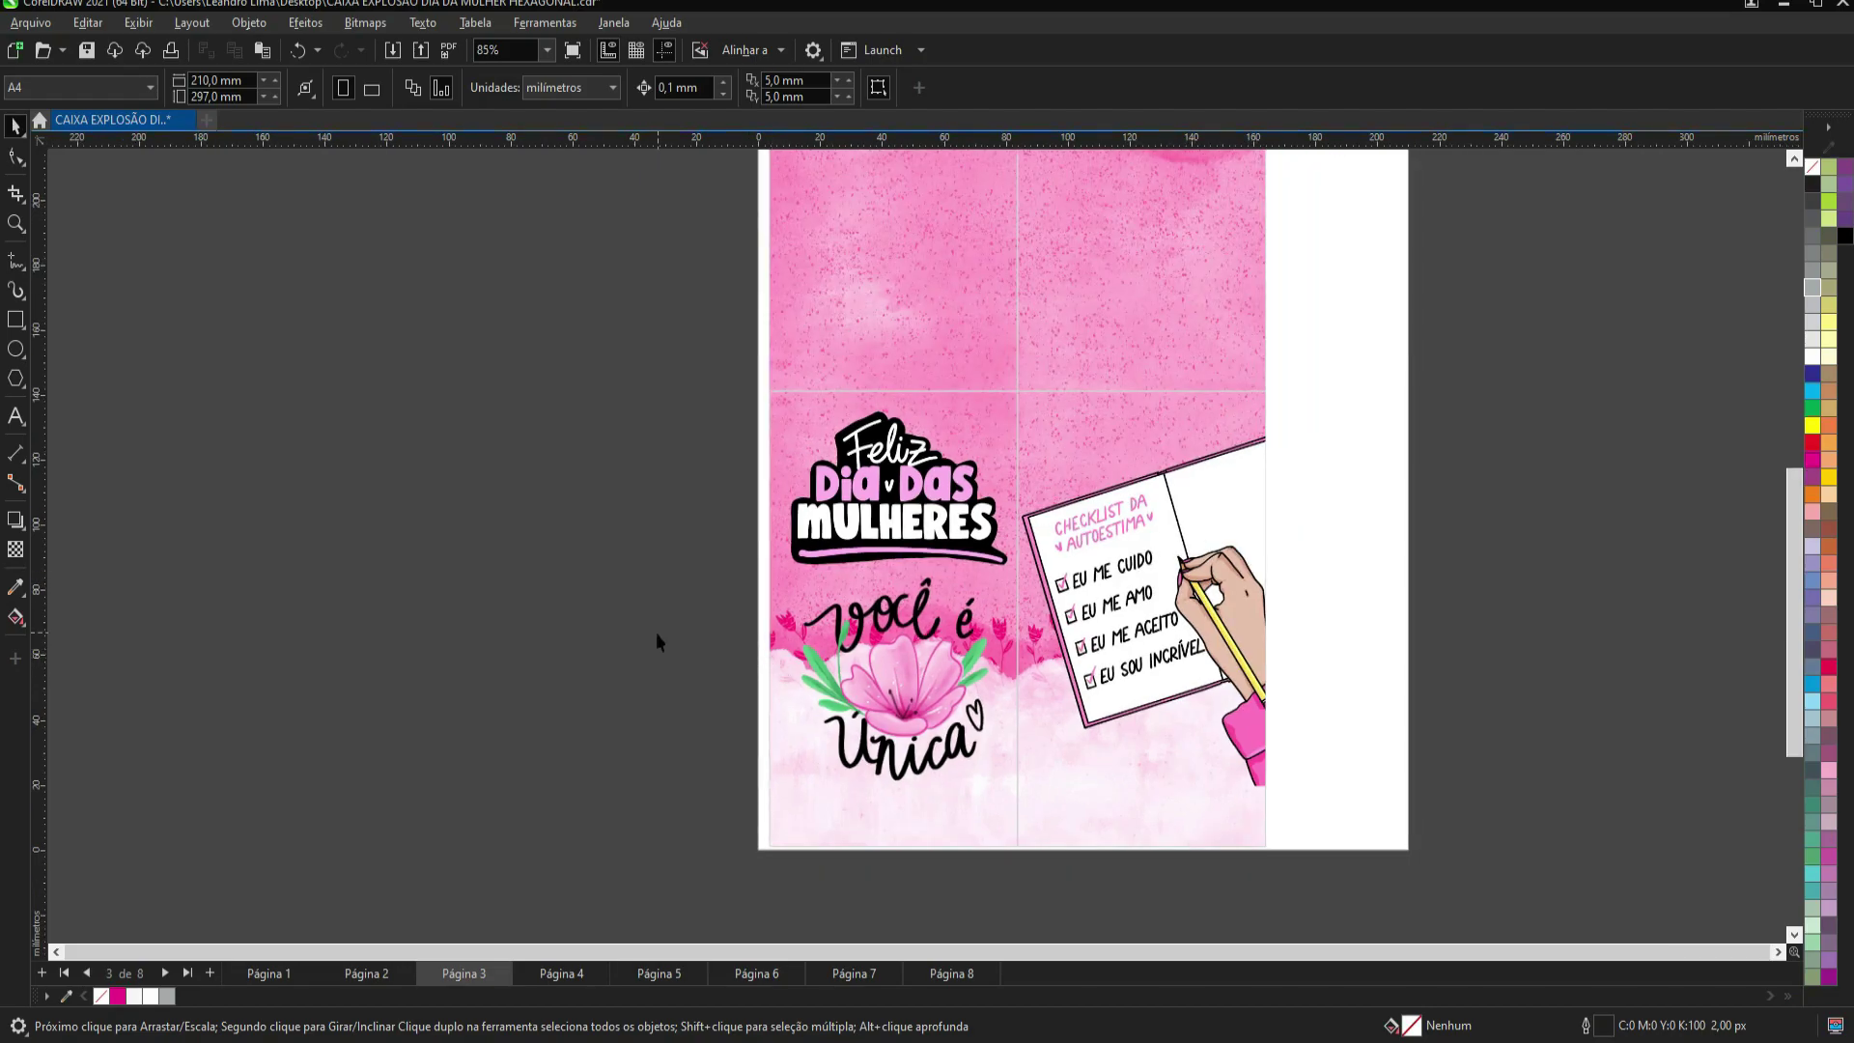
{"action": "scroll", "coordinate": [657, 635], "scroll_direction": "down", "scroll_amount": 1}
{"action": "key", "text": "Page_Down"}
{"action": "scroll", "coordinate": [656, 634], "scroll_direction": "down", "scroll_amount": 1}
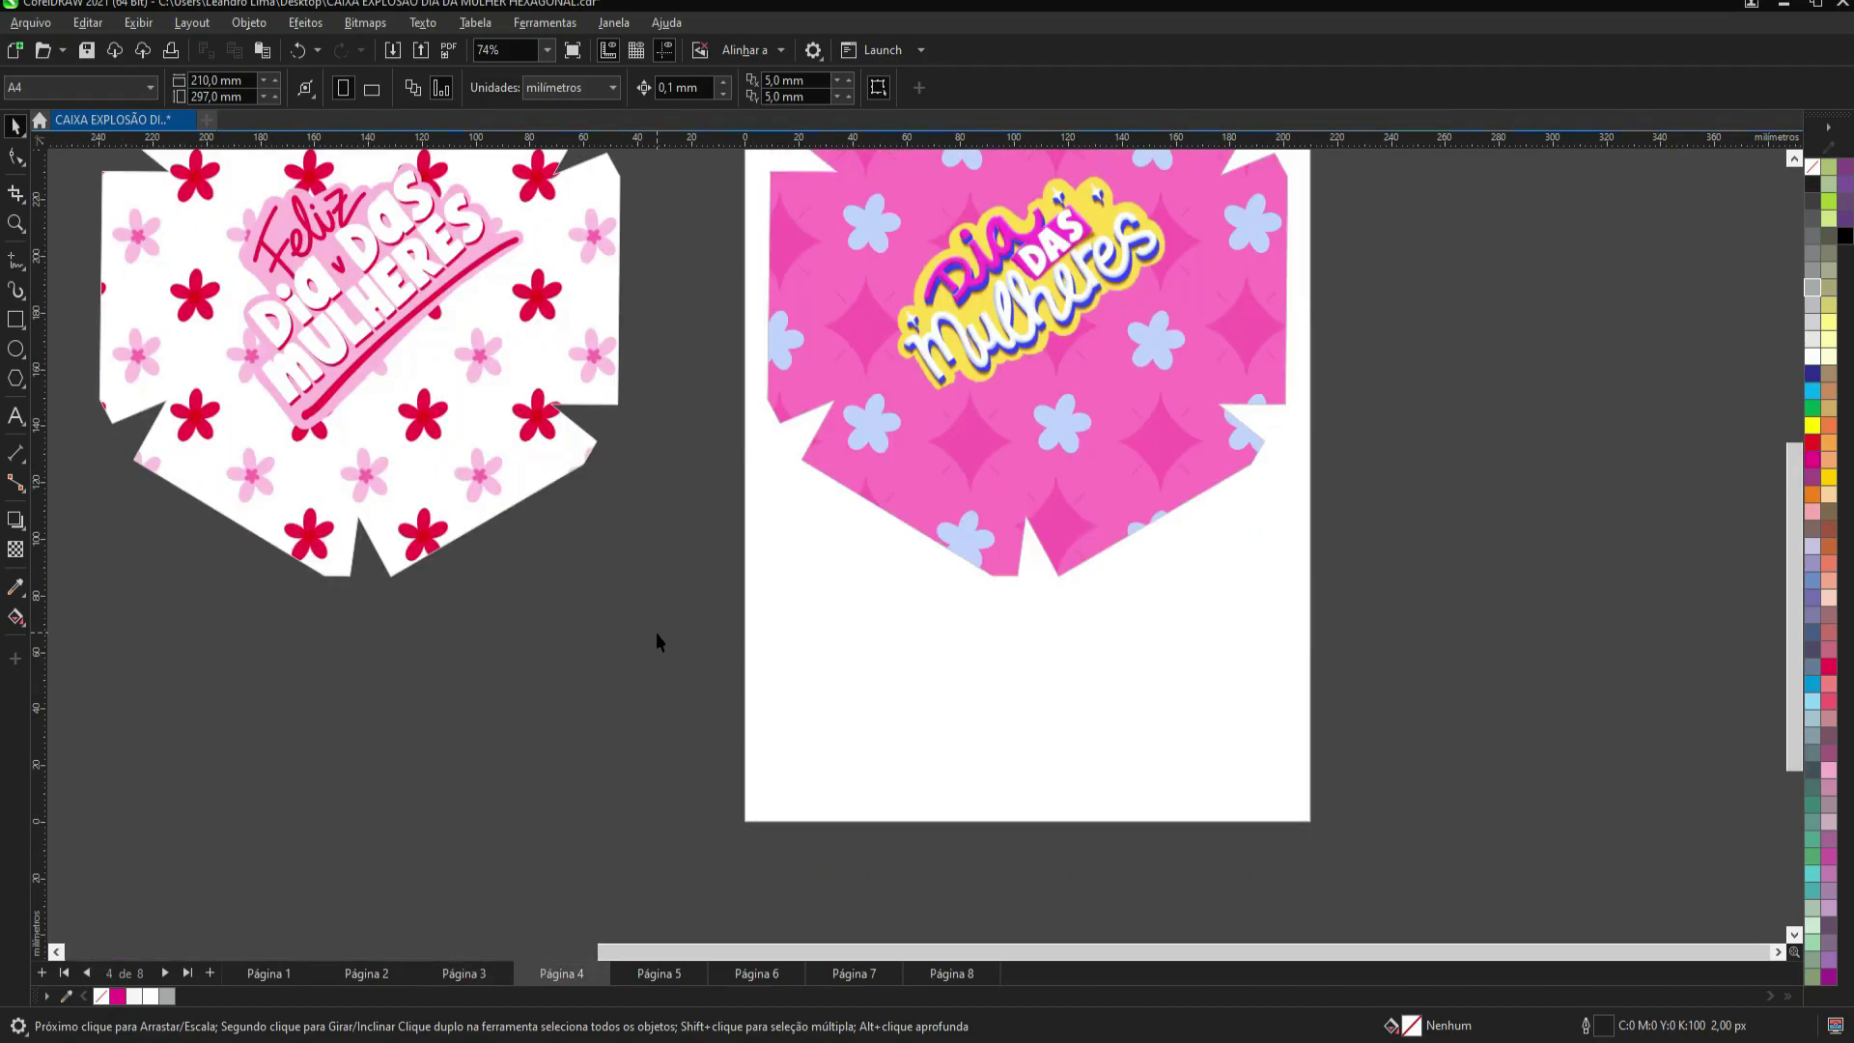
{"action": "scroll", "coordinate": [832, 601], "scroll_direction": "down", "scroll_amount": 3}
Step: Examine the yellow and pink hexagonal templates with notched round openings on page 5, and compare them with those on page 6
{"action": "key", "text": "Page_Down"}
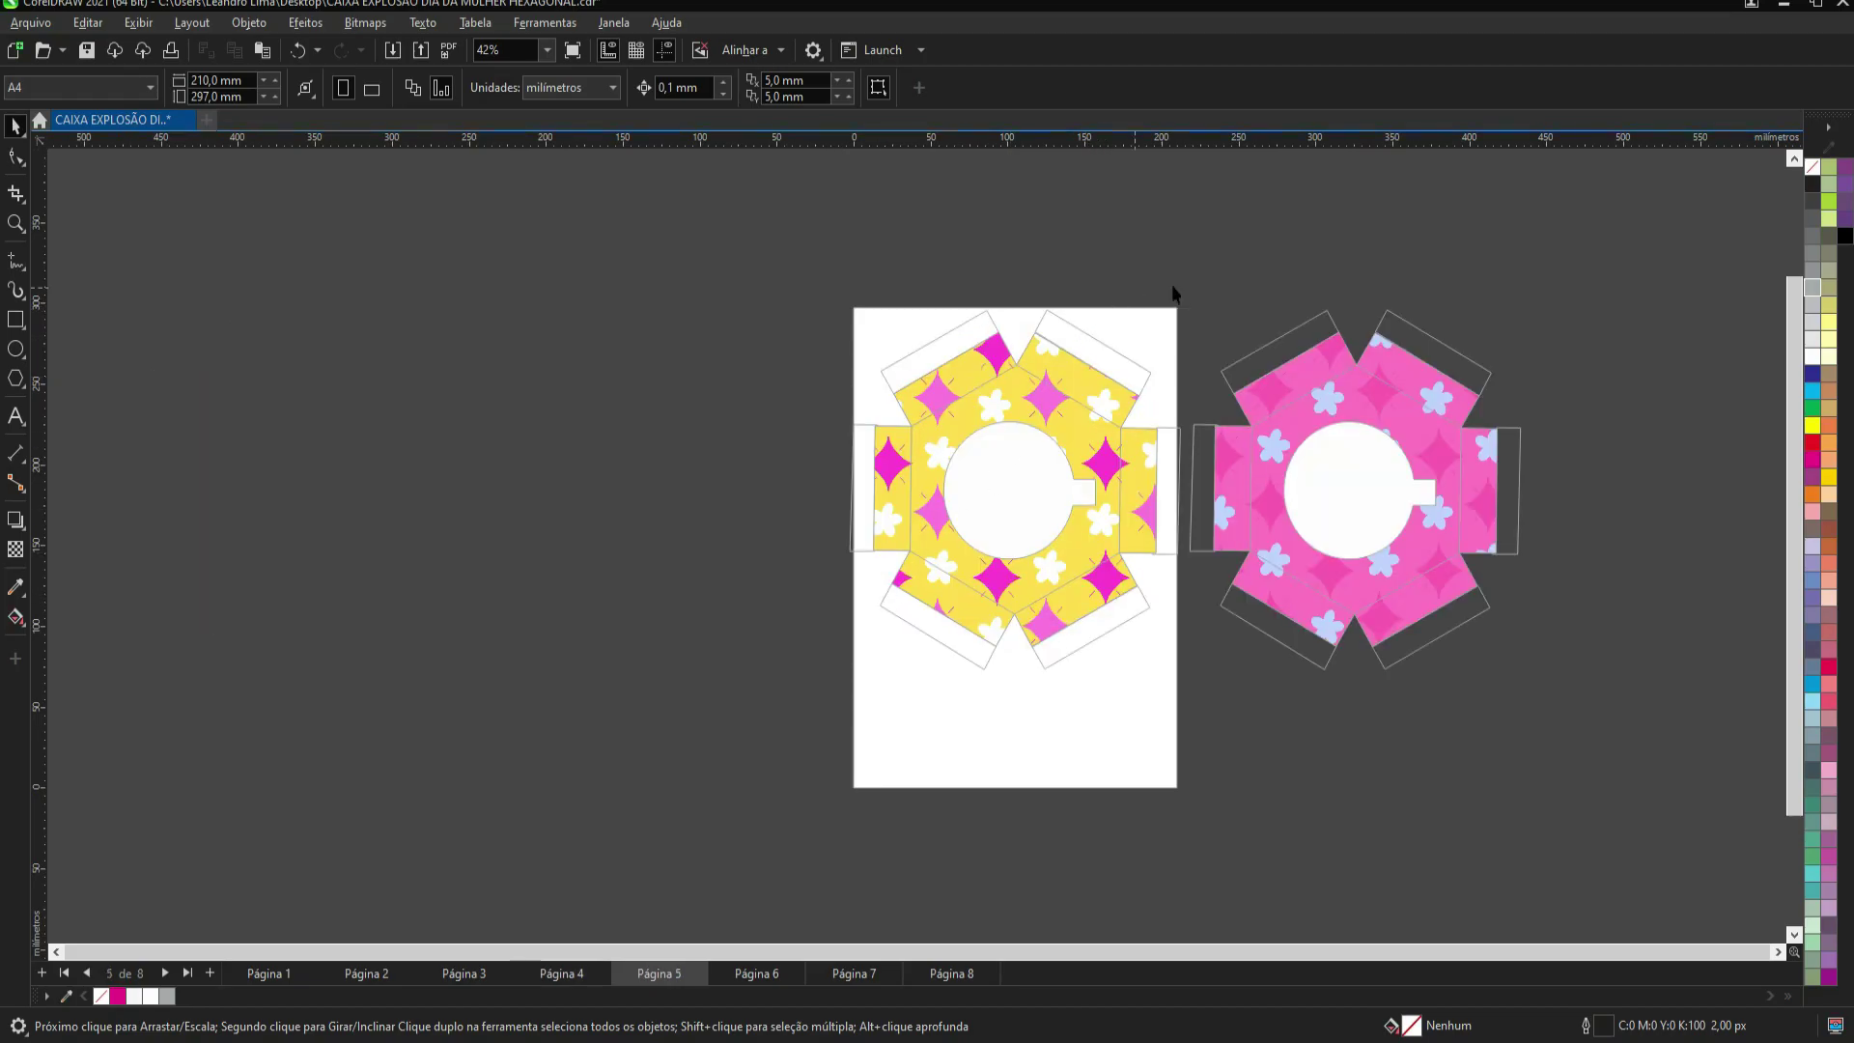
{"action": "scroll", "coordinate": [1176, 331], "scroll_direction": "up", "scroll_amount": 2}
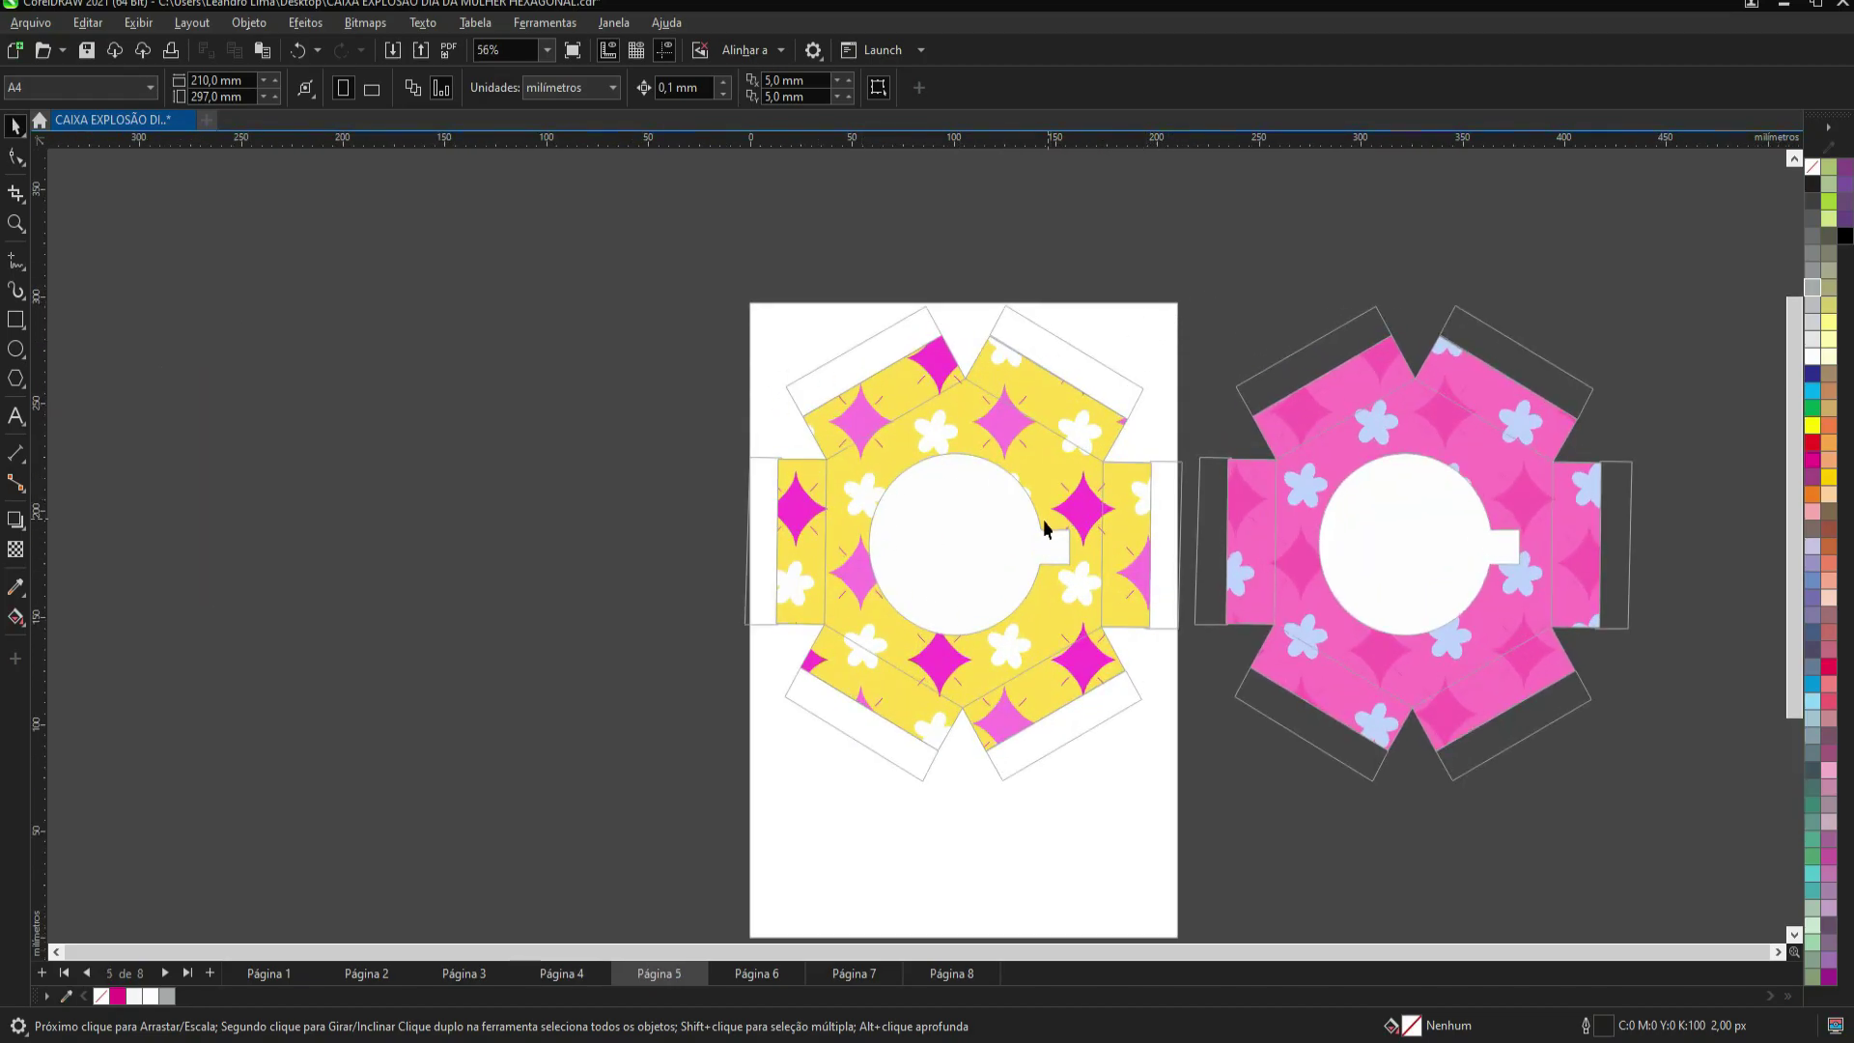
{"action": "scroll", "coordinate": [1048, 526], "scroll_direction": "up", "scroll_amount": 7}
{"action": "scroll", "coordinate": [1022, 541], "scroll_direction": "down", "scroll_amount": 4}
{"action": "key", "text": "Page_Down"}
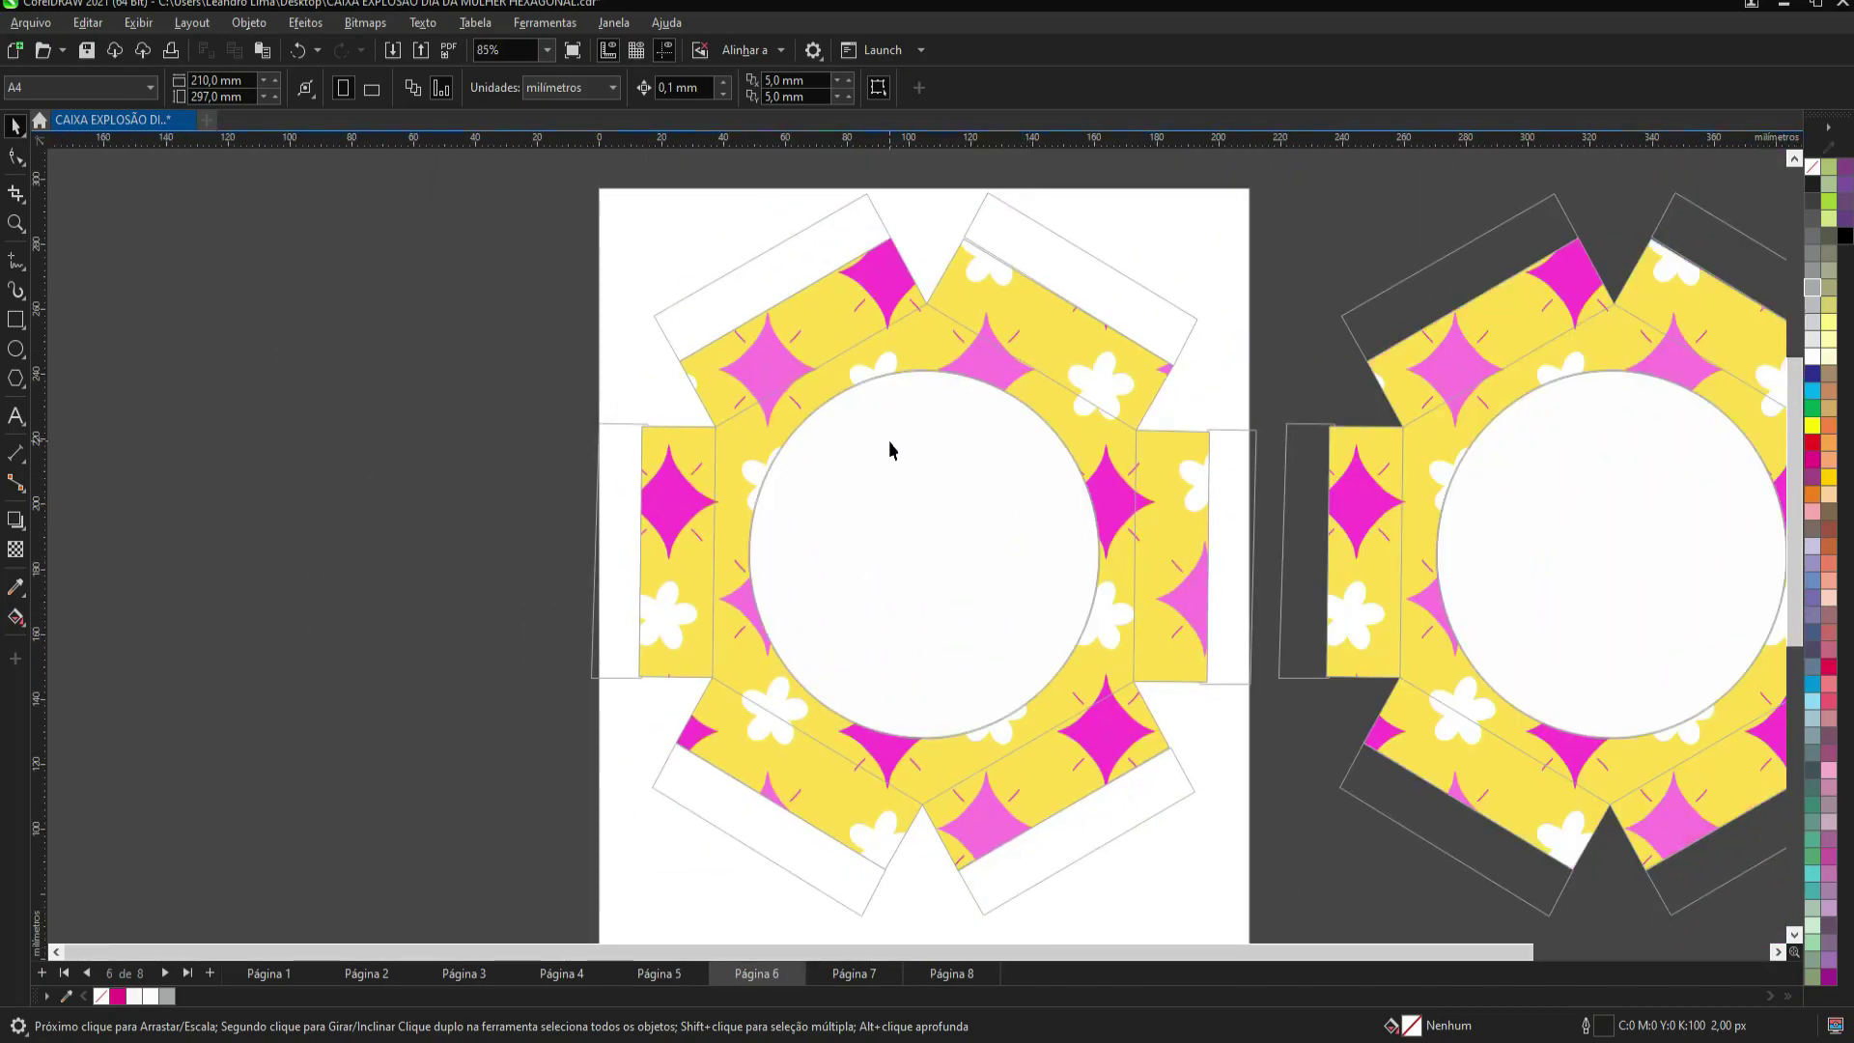
{"action": "key", "text": "Page_Up"}
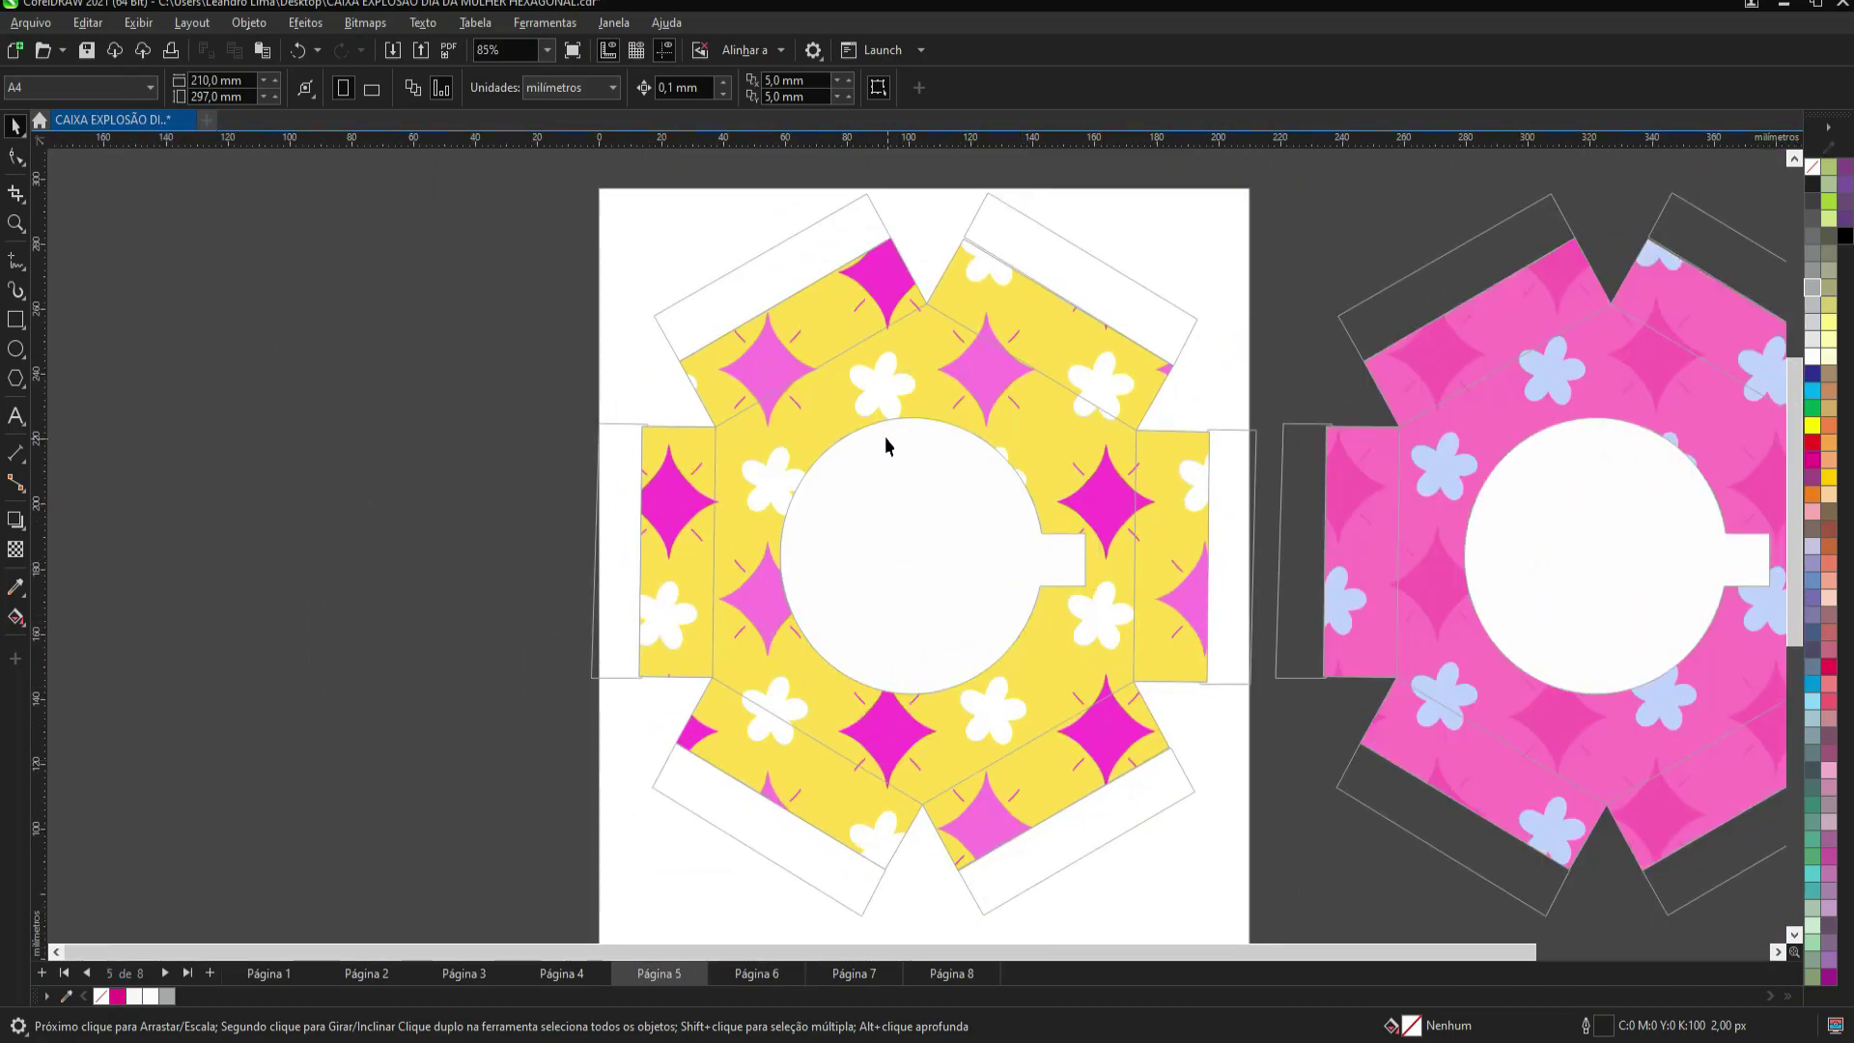
{"action": "scroll", "coordinate": [904, 367], "scroll_direction": "down", "scroll_amount": 3}
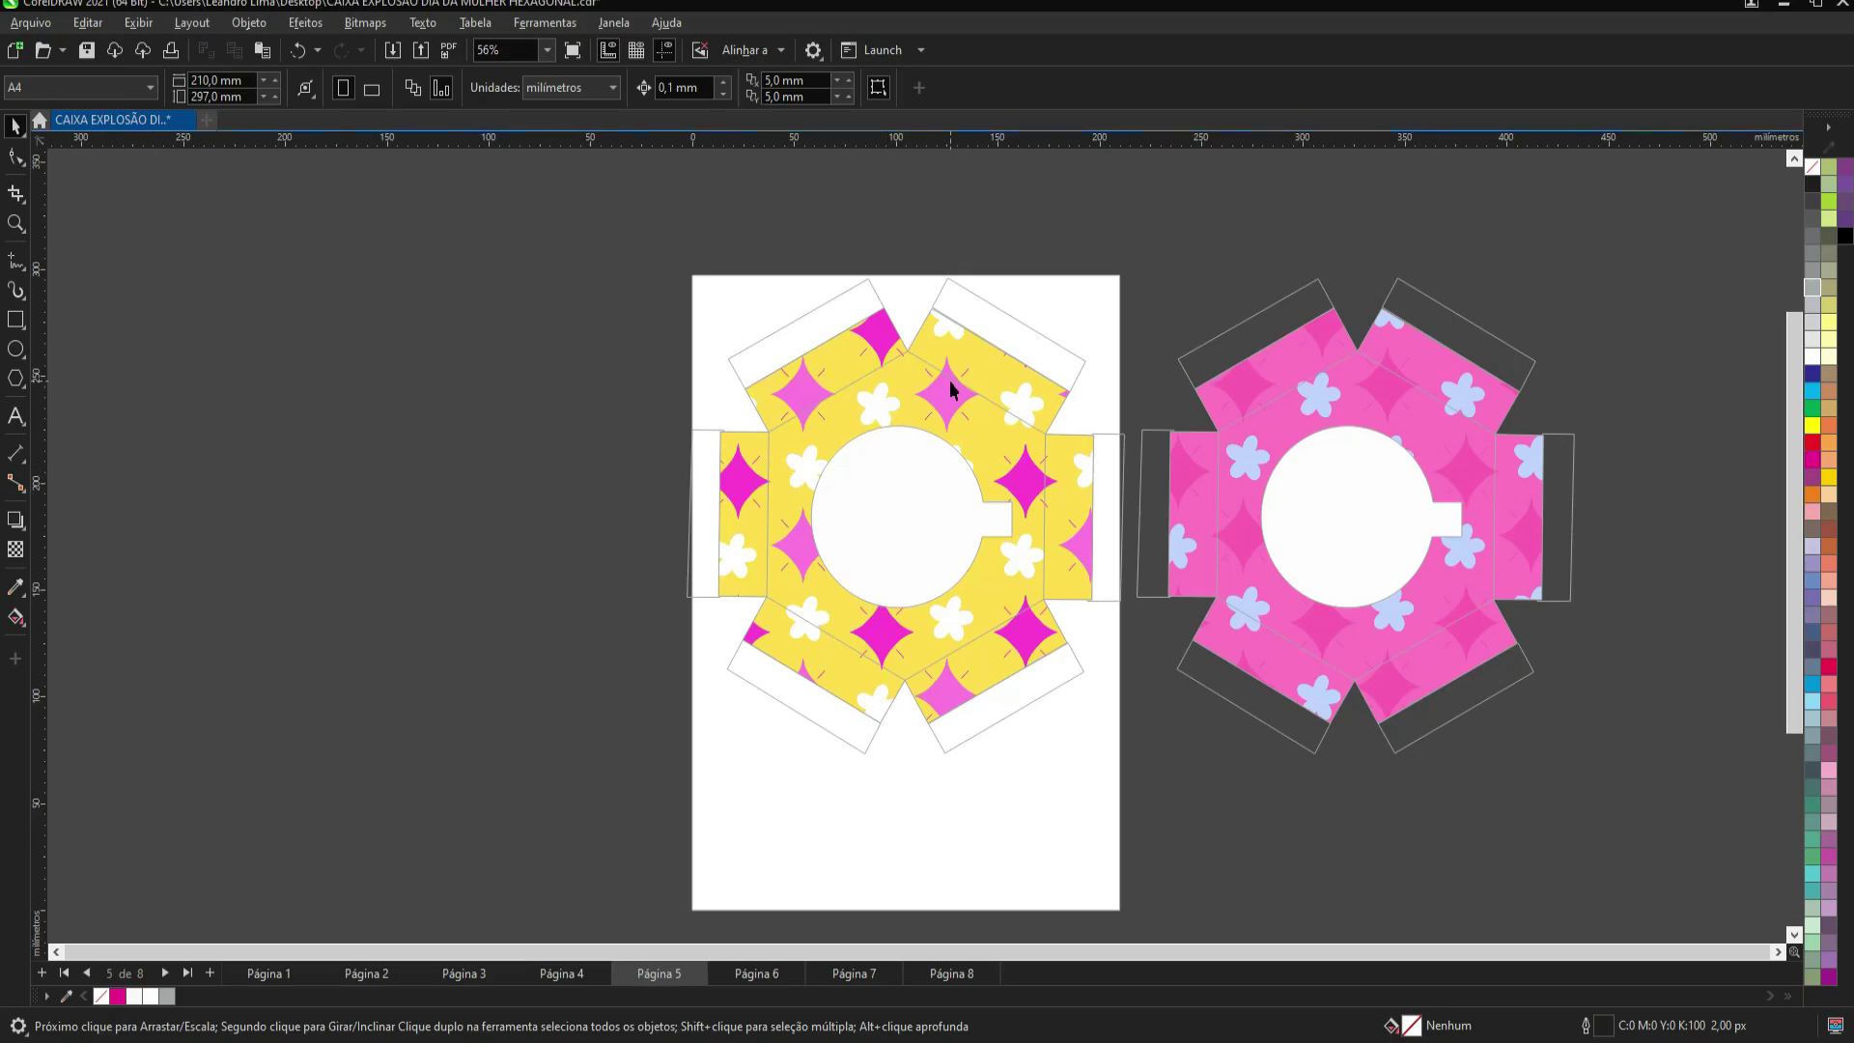
{"action": "scroll", "coordinate": [951, 388], "scroll_direction": "up", "scroll_amount": 1}
{"action": "scroll", "coordinate": [951, 389], "scroll_direction": "up", "scroll_amount": 1}
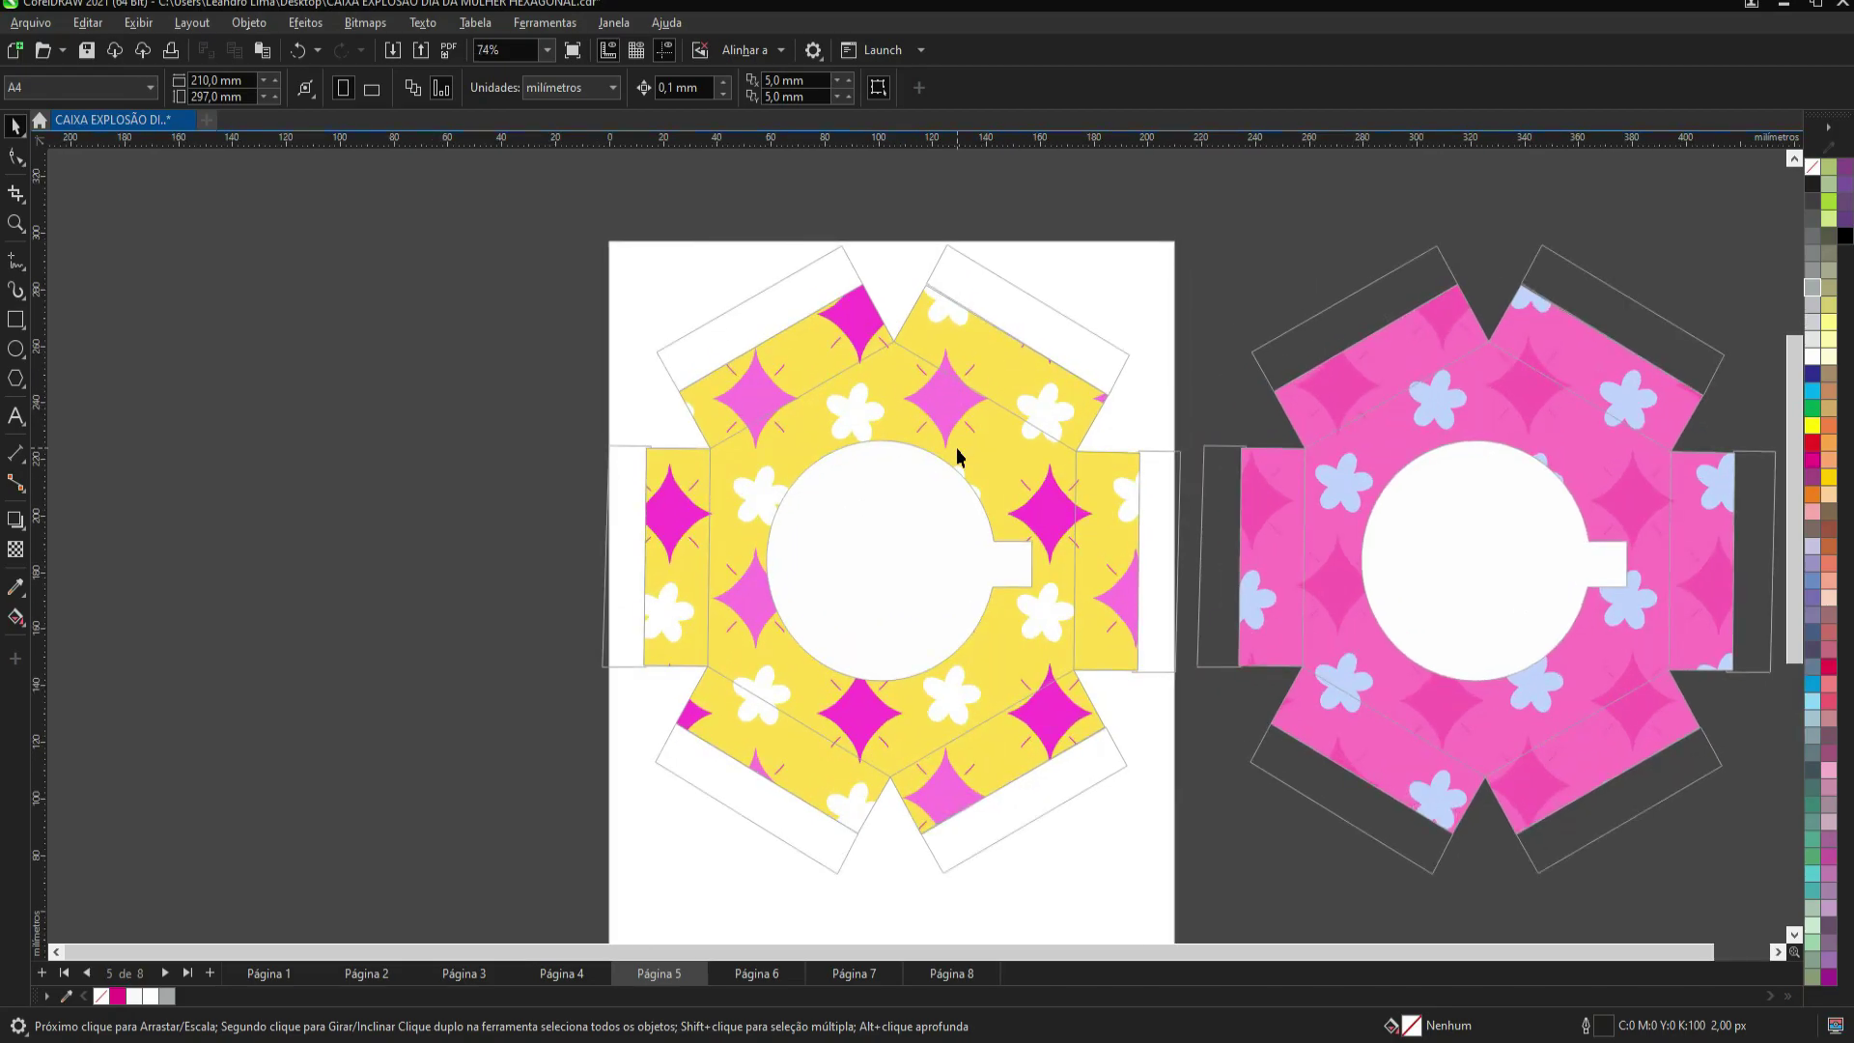
{"action": "scroll", "coordinate": [1316, 468], "scroll_direction": "down", "scroll_amount": 3}
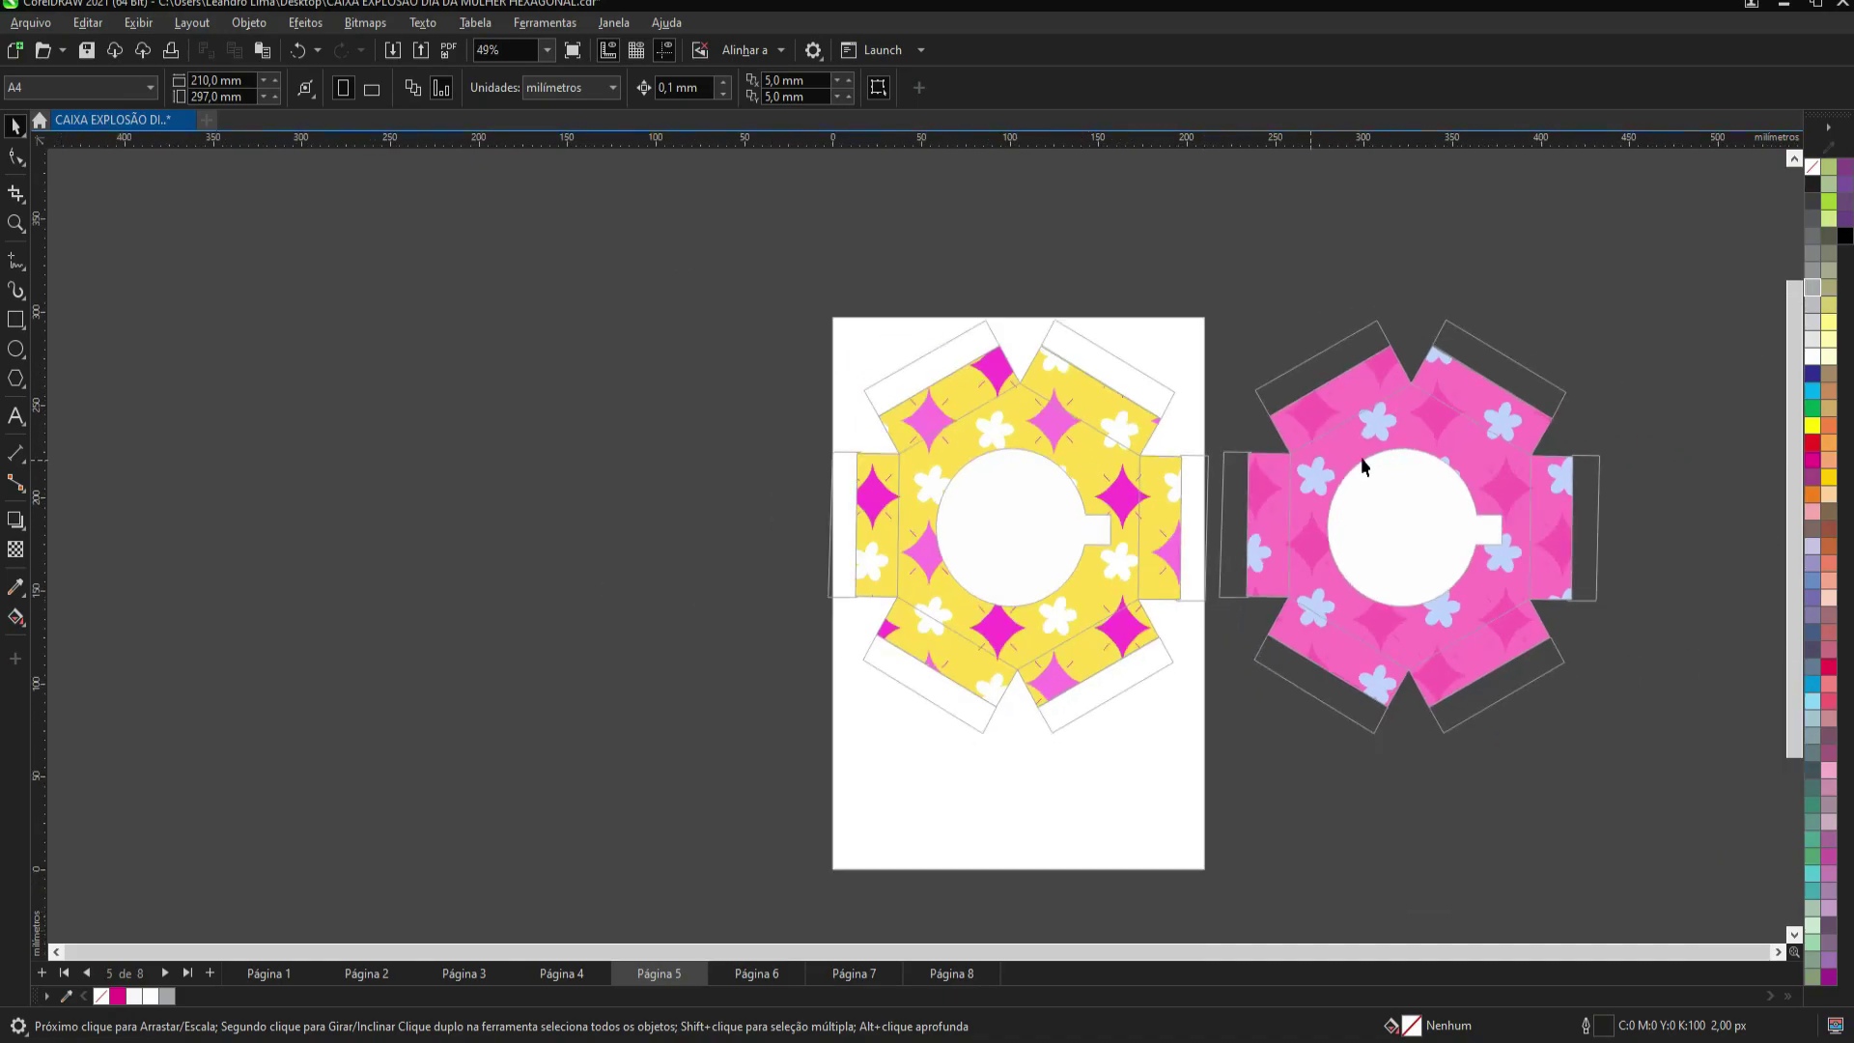
{"action": "scroll", "coordinate": [1544, 473], "scroll_direction": "up", "scroll_amount": 2}
{"action": "scroll", "coordinate": [1485, 484], "scroll_direction": "up", "scroll_amount": 3}
{"action": "scroll", "coordinate": [1298, 454], "scroll_direction": "down", "scroll_amount": 3}
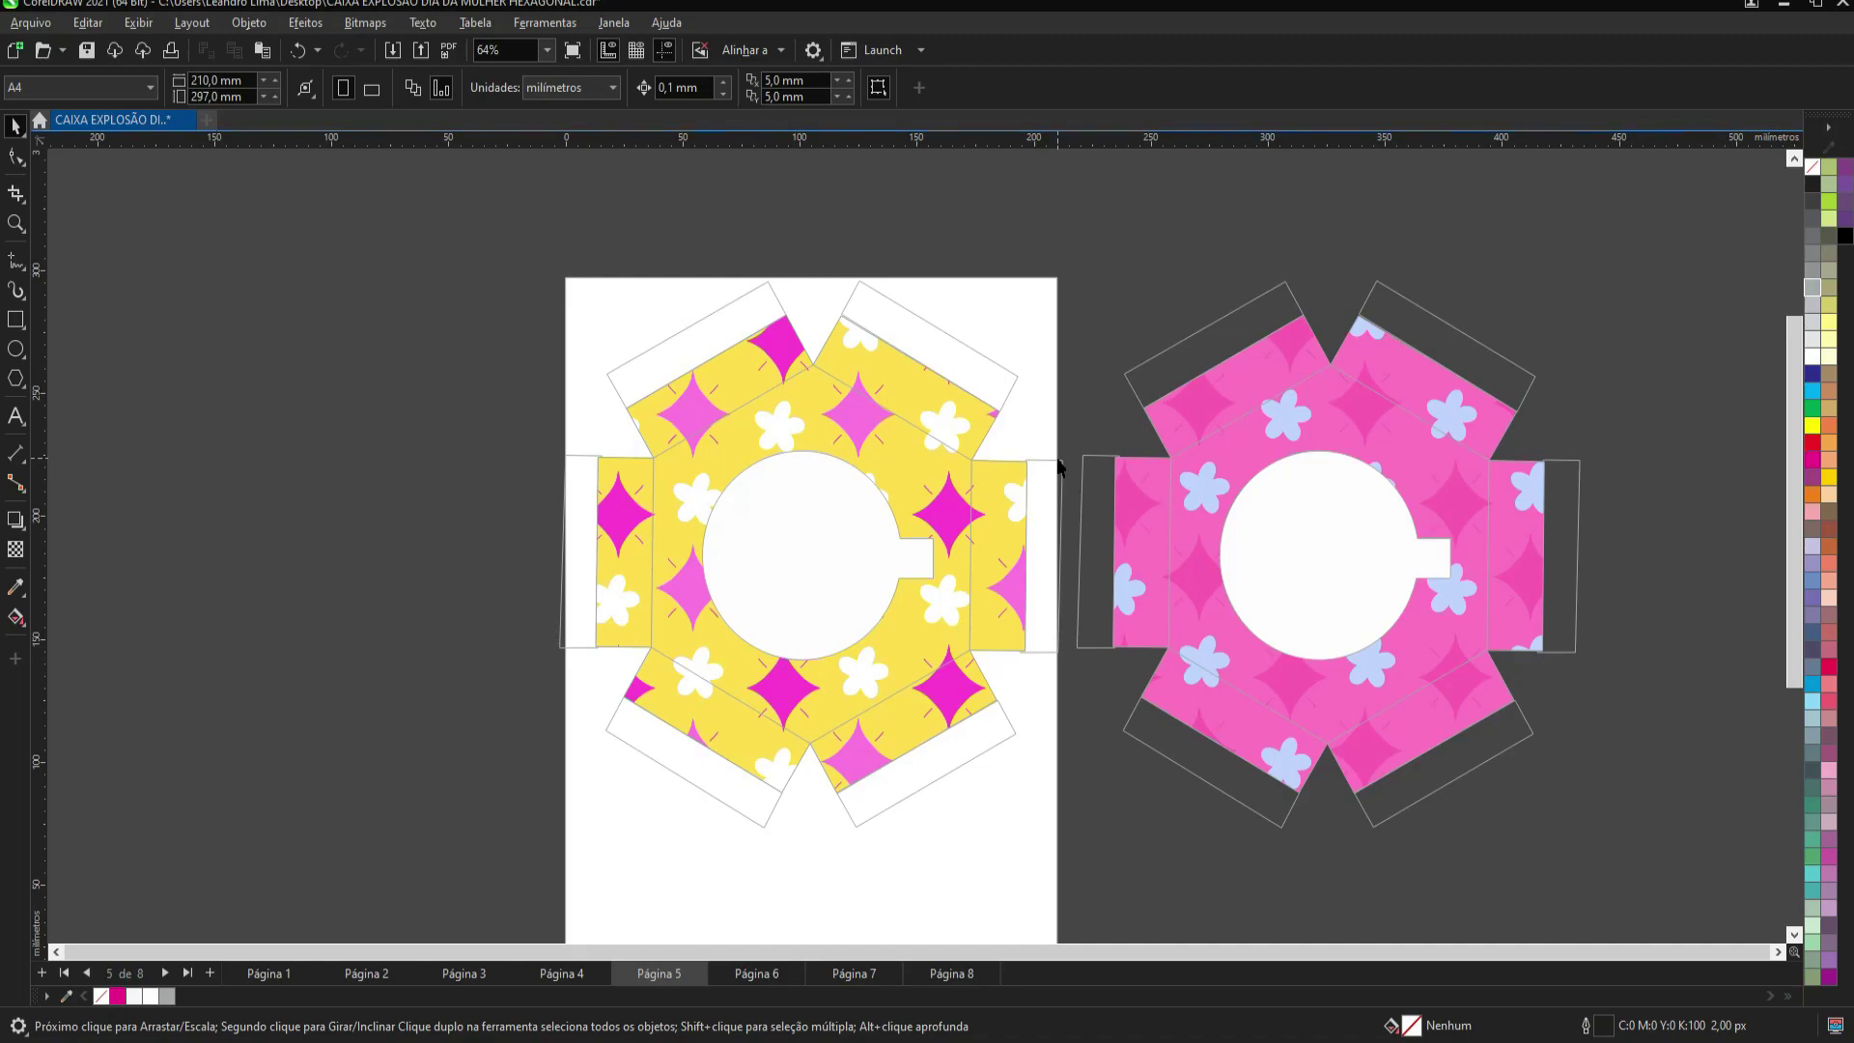
Step: Go to page 6 and examine the two yellow hexagonal templates with plain round openings
{"action": "key", "text": "Page_Down"}
{"action": "scroll", "coordinate": [1447, 469], "scroll_direction": "down", "scroll_amount": 3}
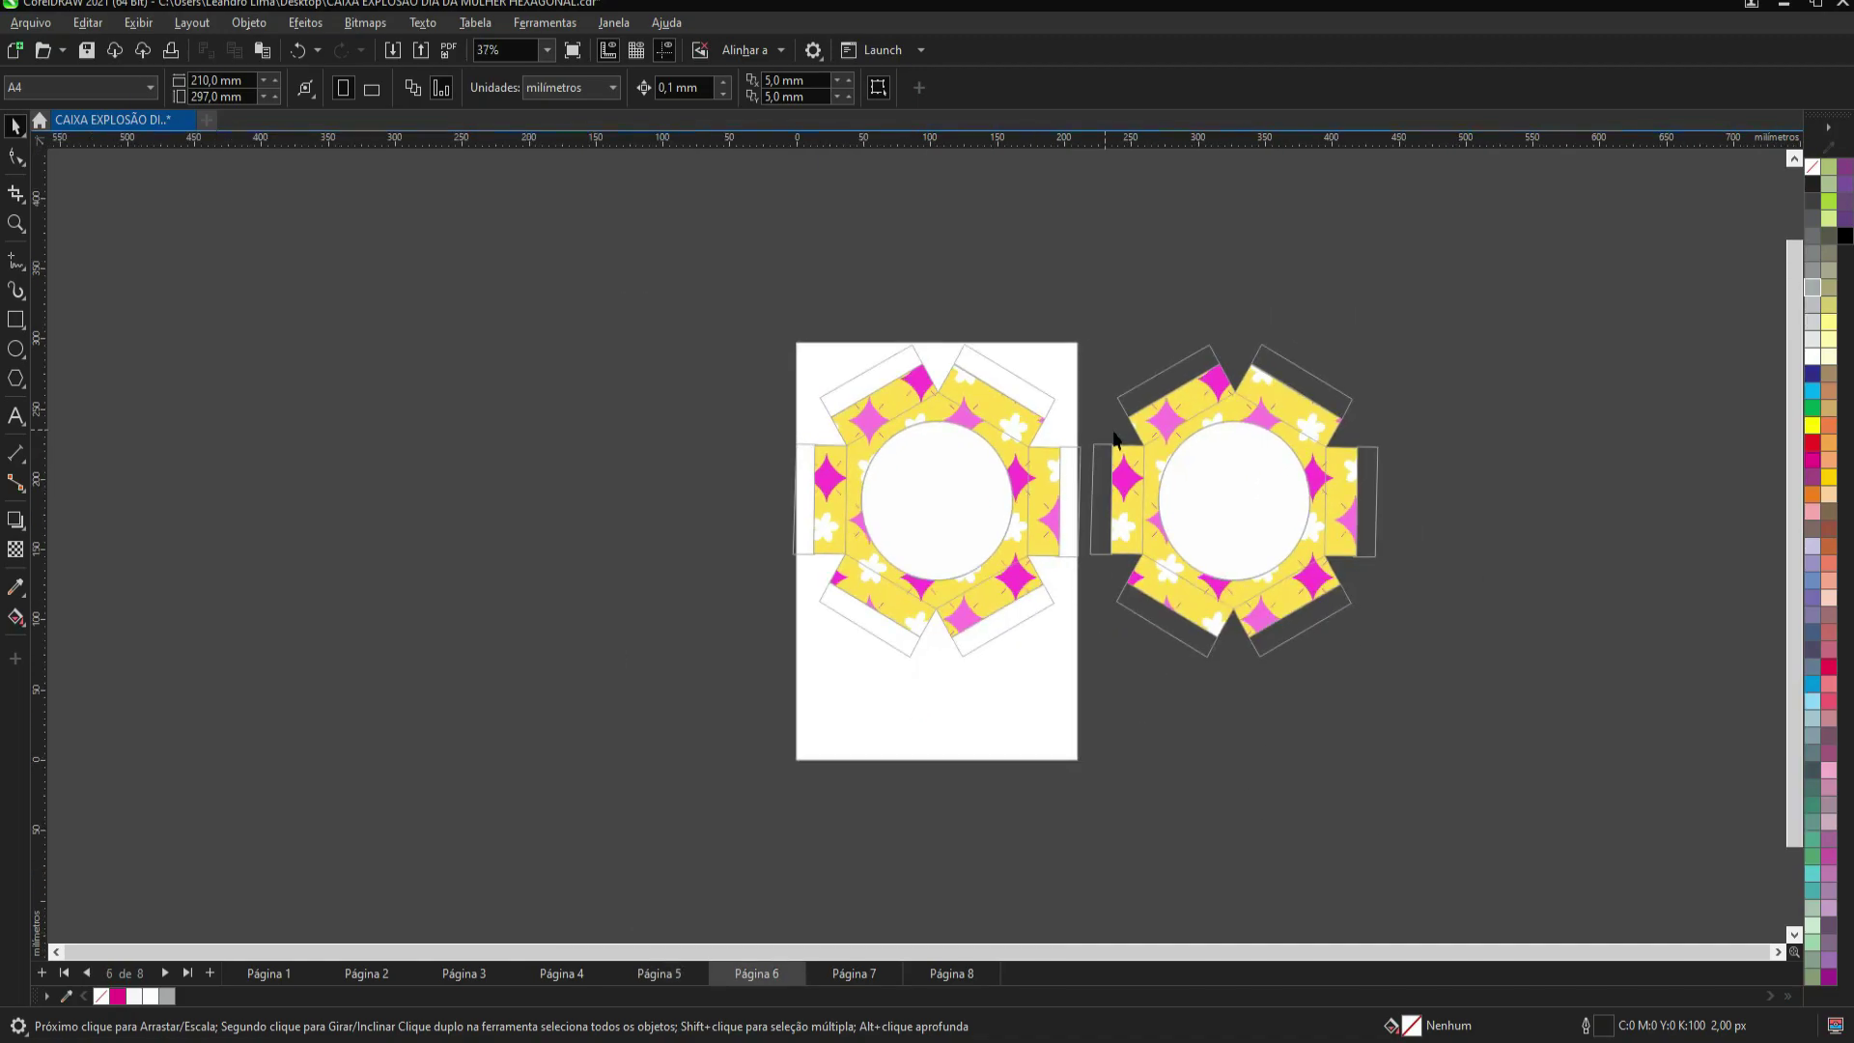
{"action": "scroll", "coordinate": [1361, 435], "scroll_direction": "up", "scroll_amount": 2}
{"action": "scroll", "coordinate": [1197, 398], "scroll_direction": "up", "scroll_amount": 1}
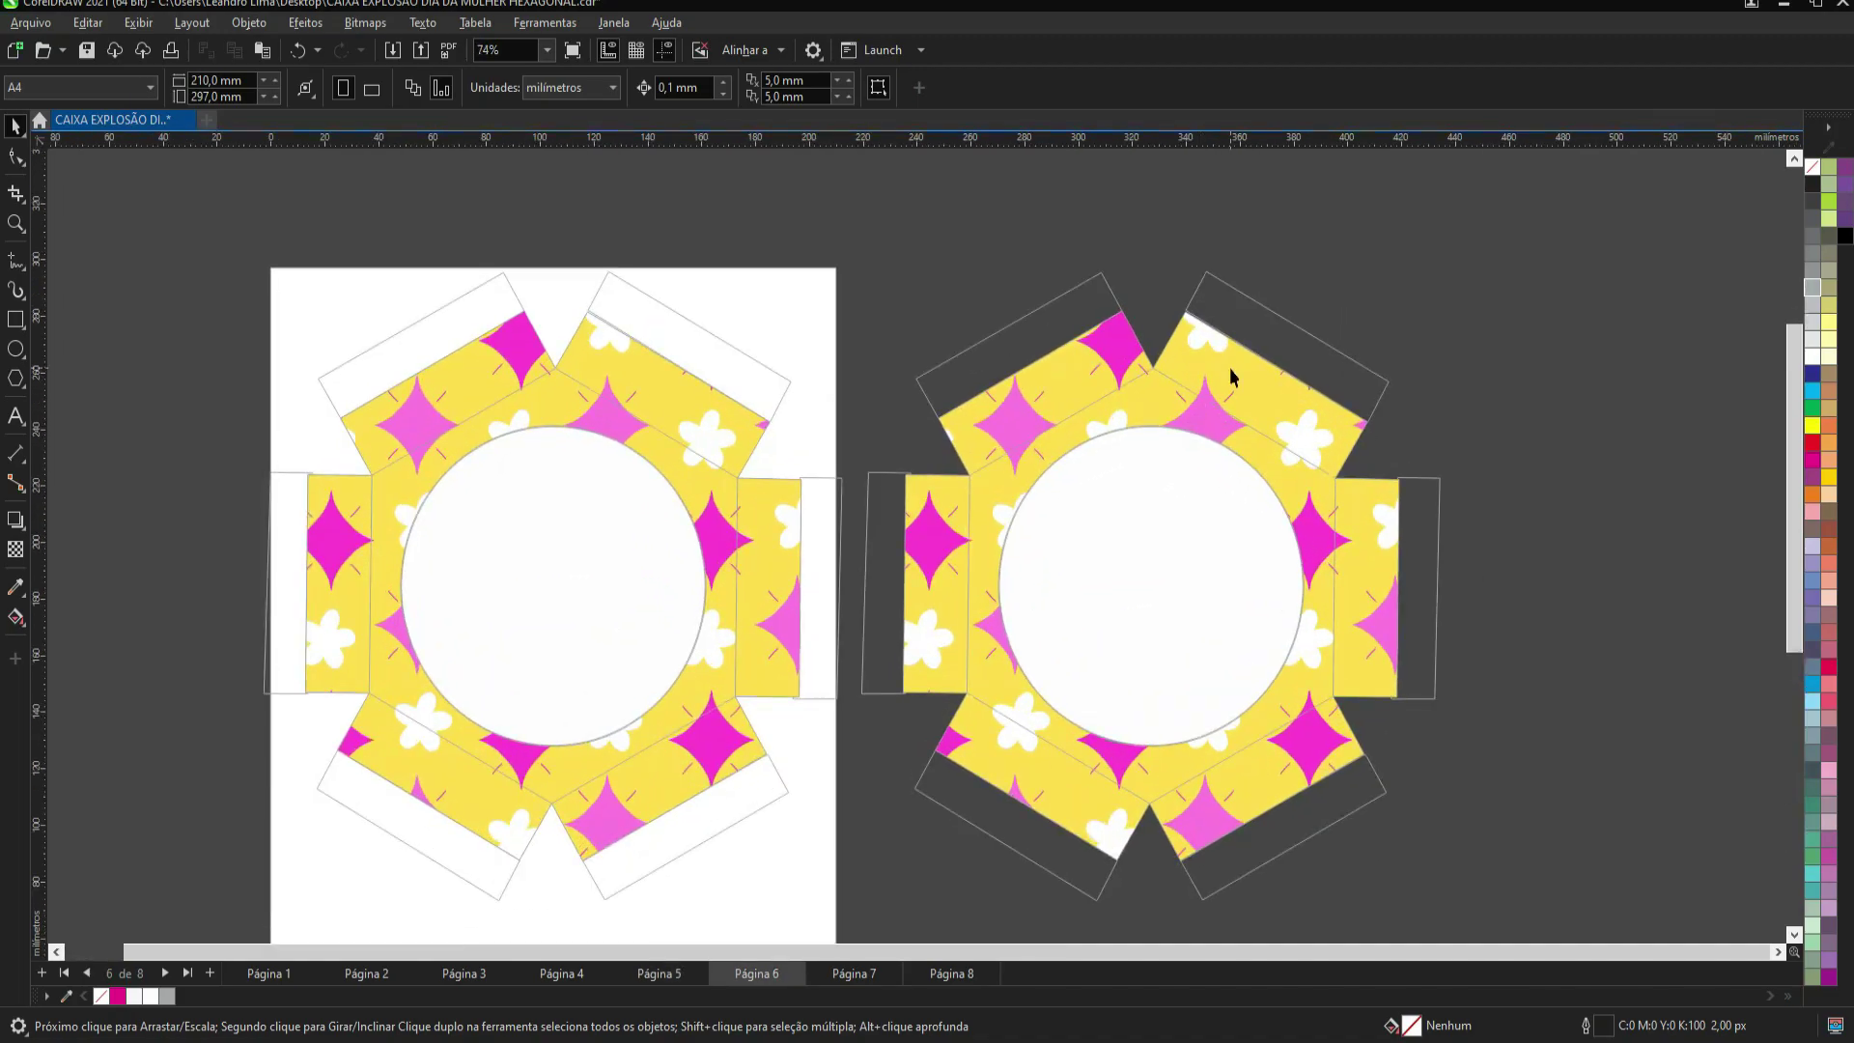
Step: Replace the yellow pattern in the page 6 template beside the sheet with the pink blue-flower pattern used on page 5
{"action": "left_click", "coordinate": [1226, 368]}
{"action": "scroll", "coordinate": [1207, 415], "scroll_direction": "down", "scroll_amount": 2}
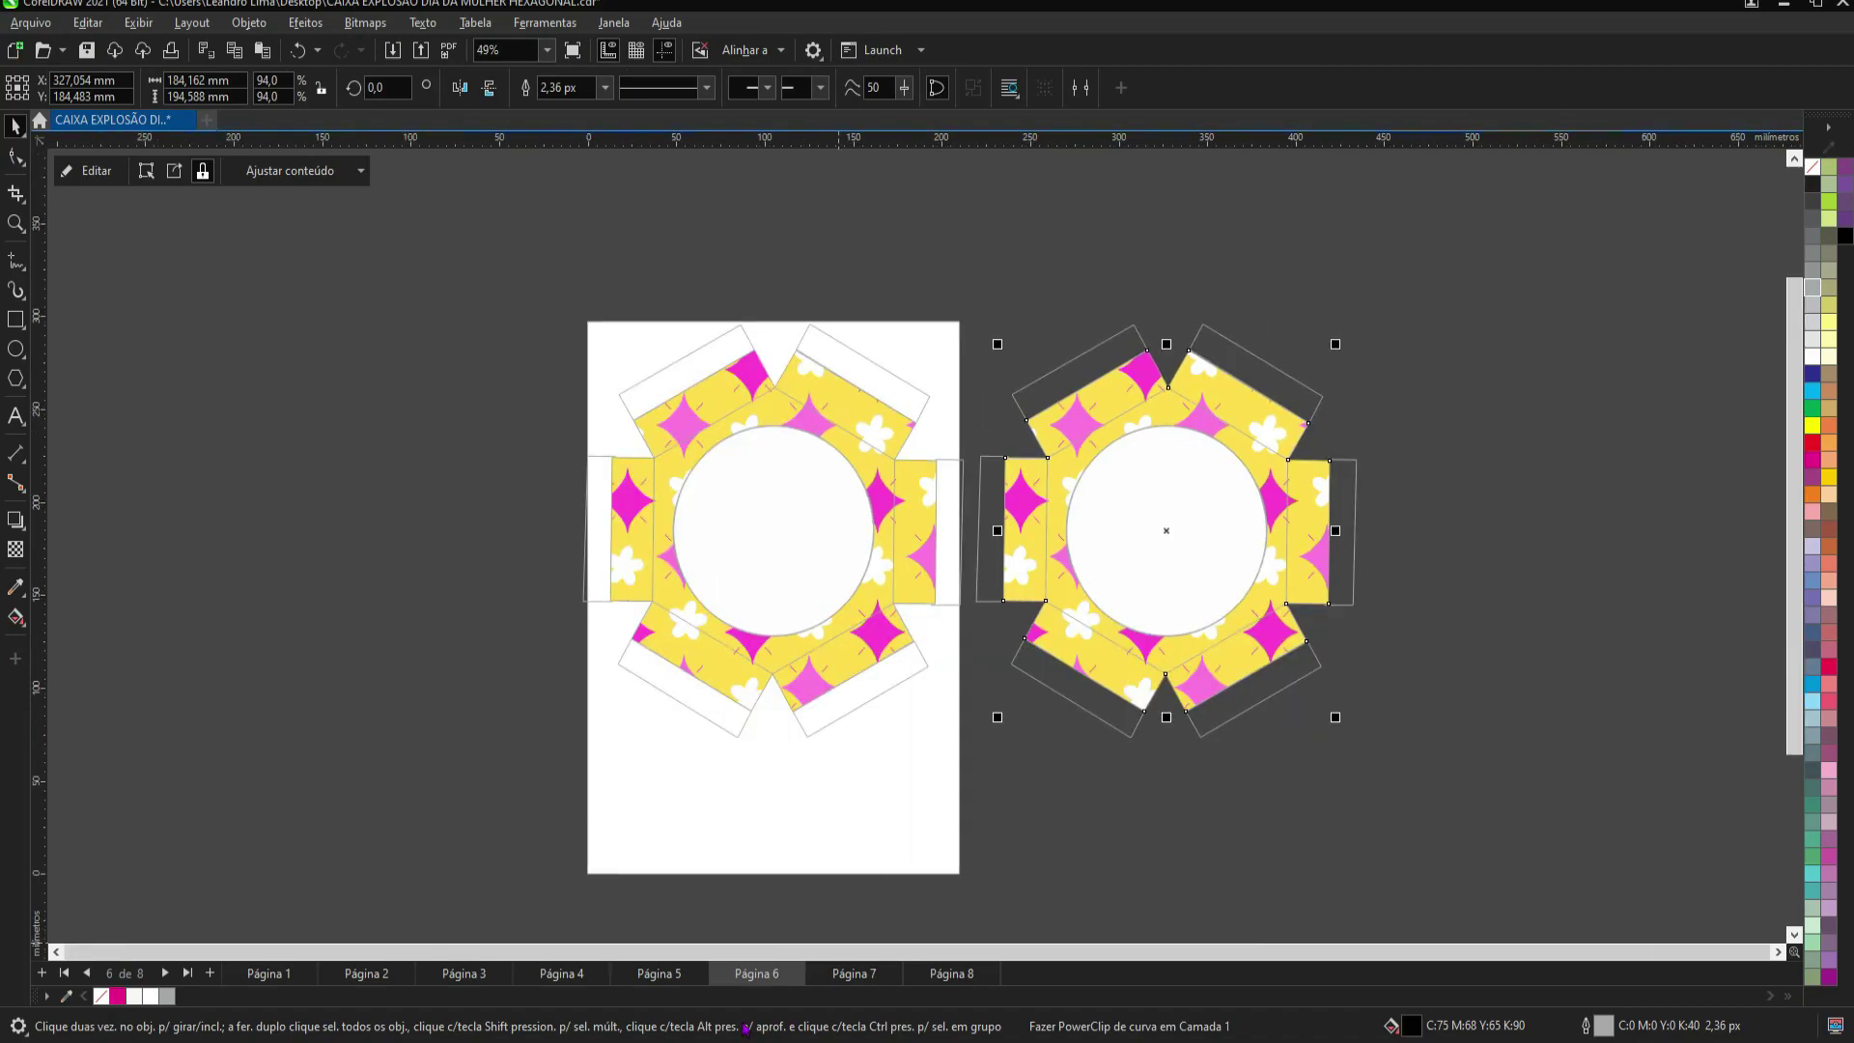
{"action": "left_click", "coordinate": [666, 978]}
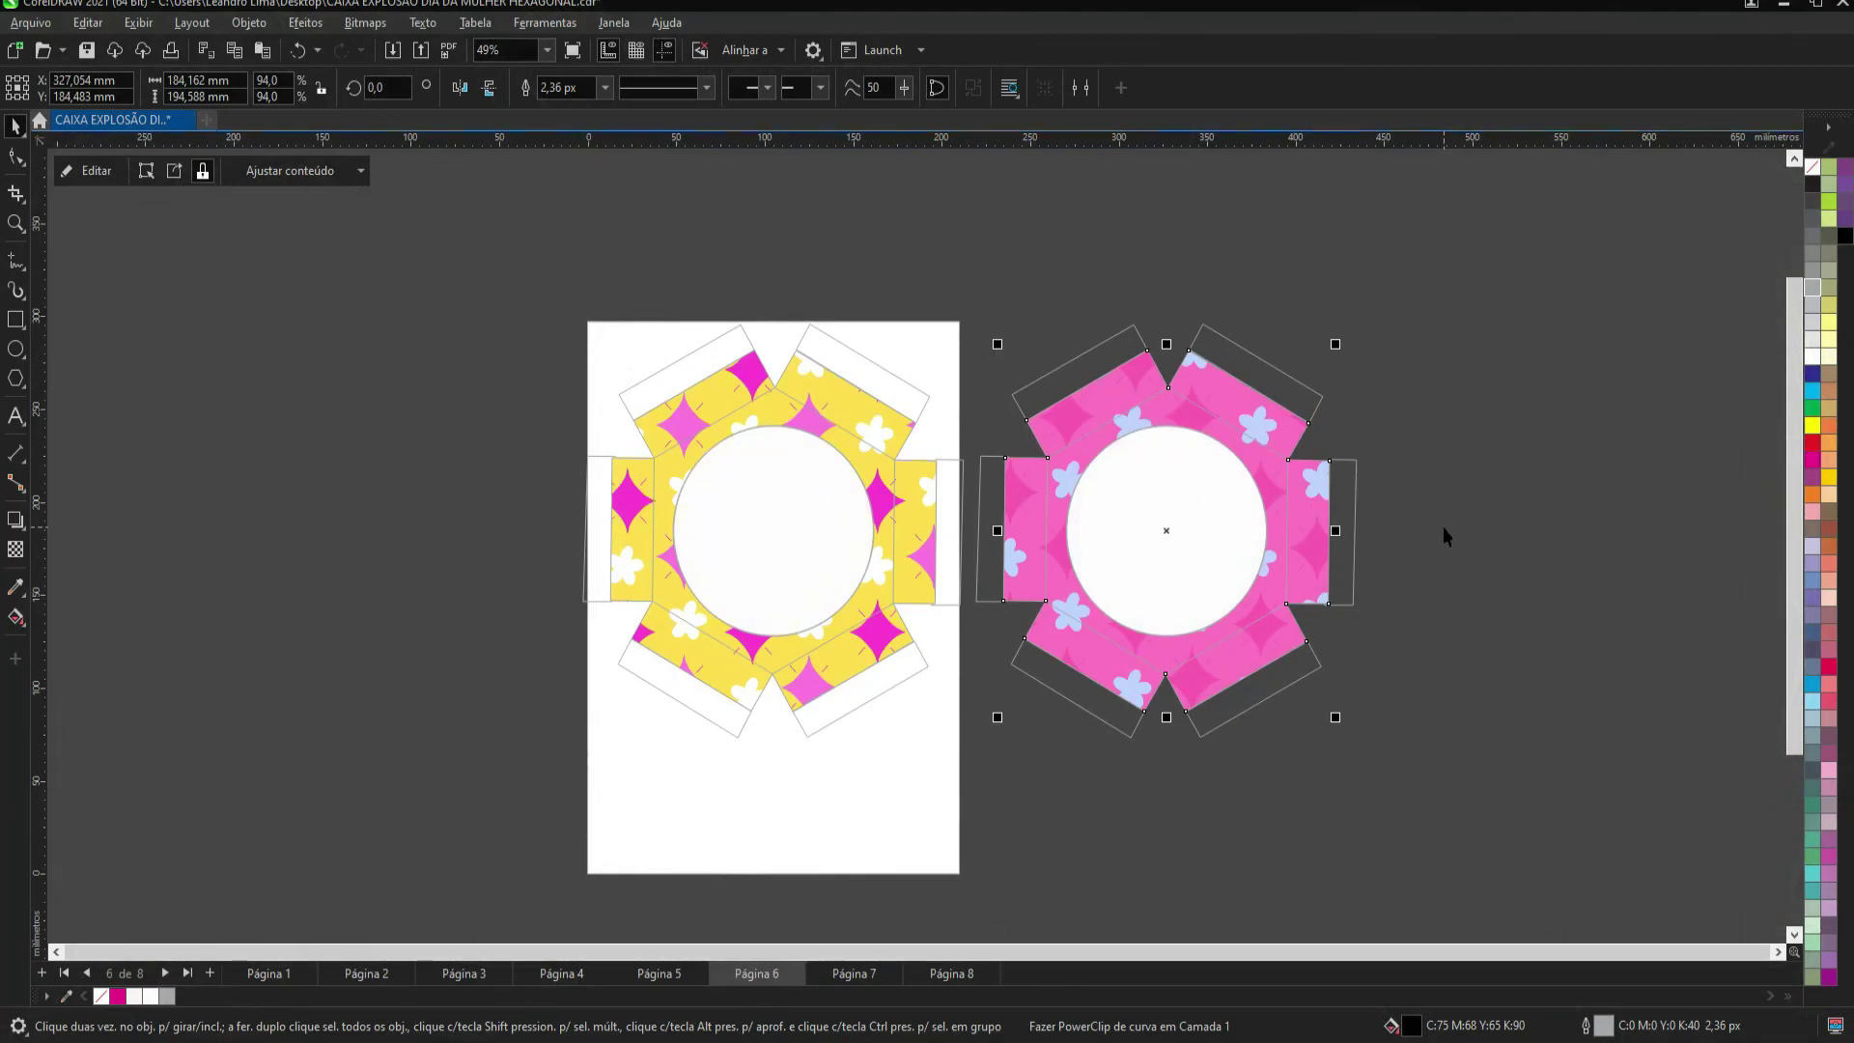
{"action": "left_click", "coordinate": [1444, 529]}
Step: Go to page 7, move the "Ninguém segura uma mulher segura" lettering off the sheet, and return it to the upper hexagon
{"action": "key", "text": "Page_Down"}
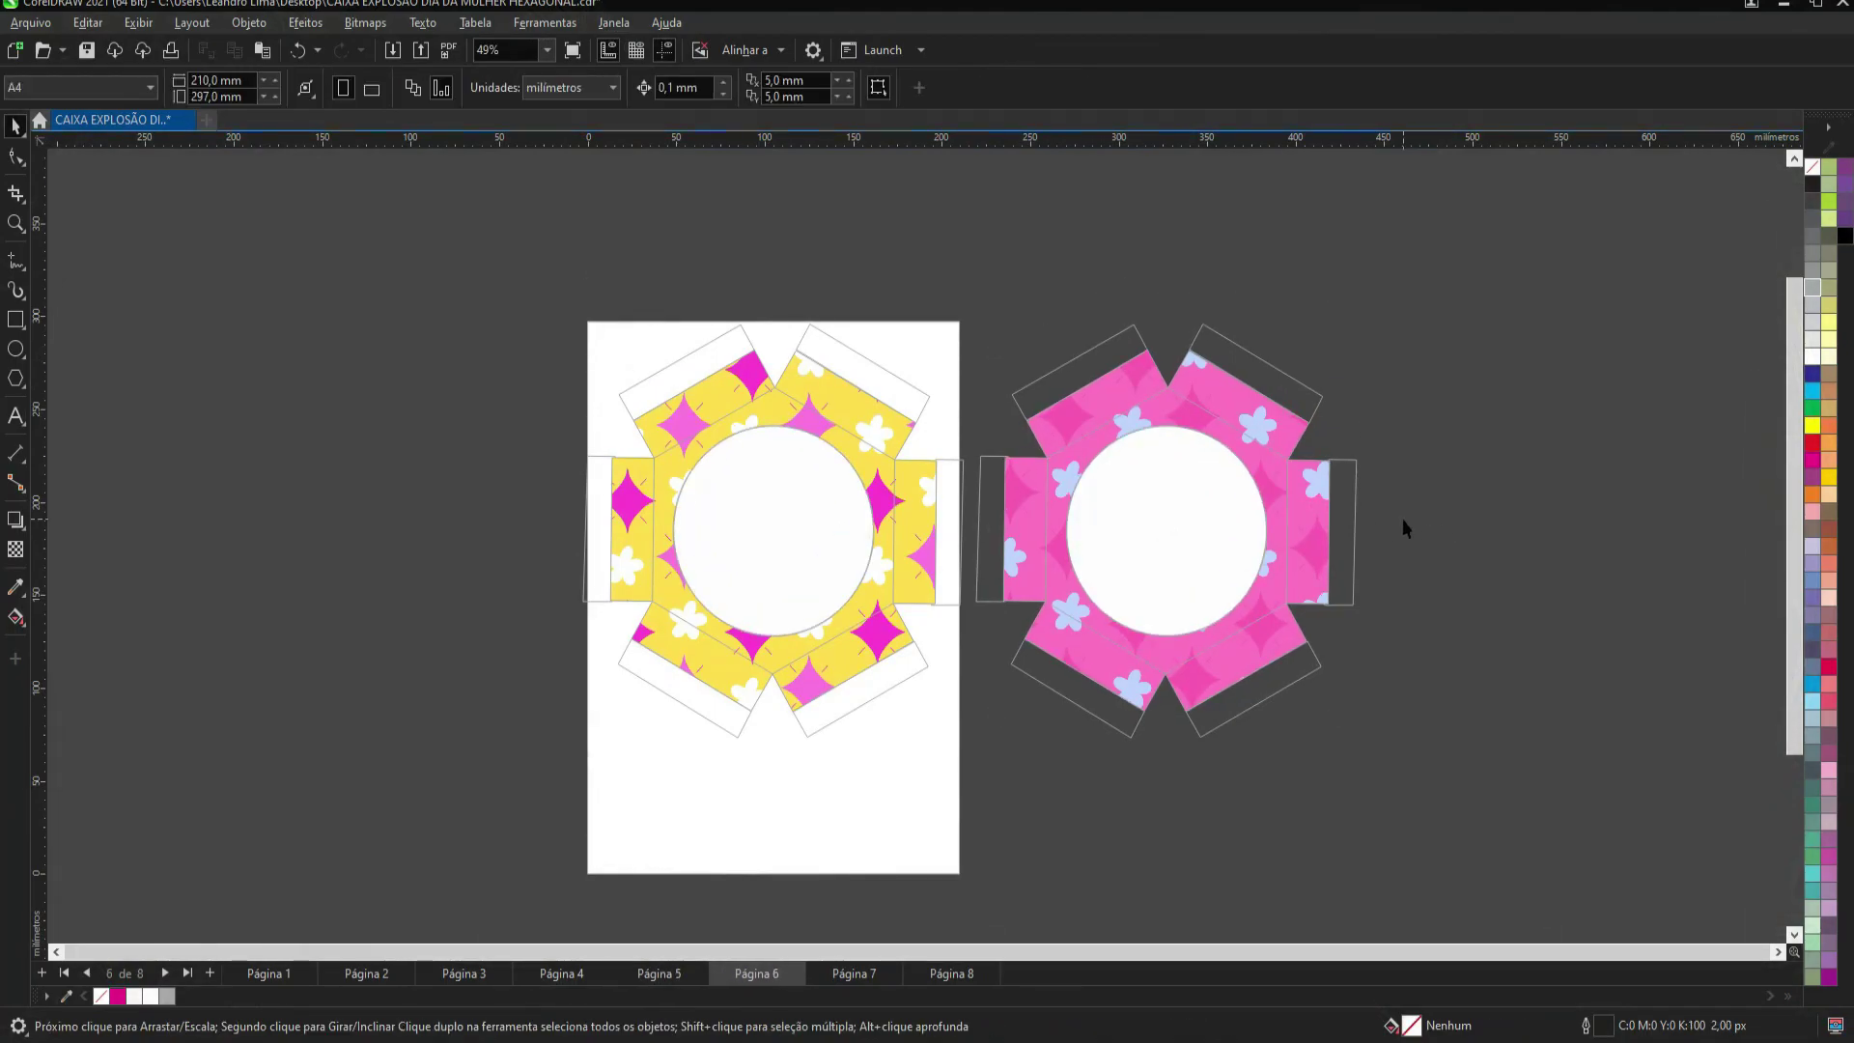
{"action": "key", "text": "Page_Down"}
{"action": "scroll", "coordinate": [604, 519], "scroll_direction": "up", "scroll_amount": 1}
{"action": "scroll", "coordinate": [604, 519], "scroll_direction": "down", "scroll_amount": 1}
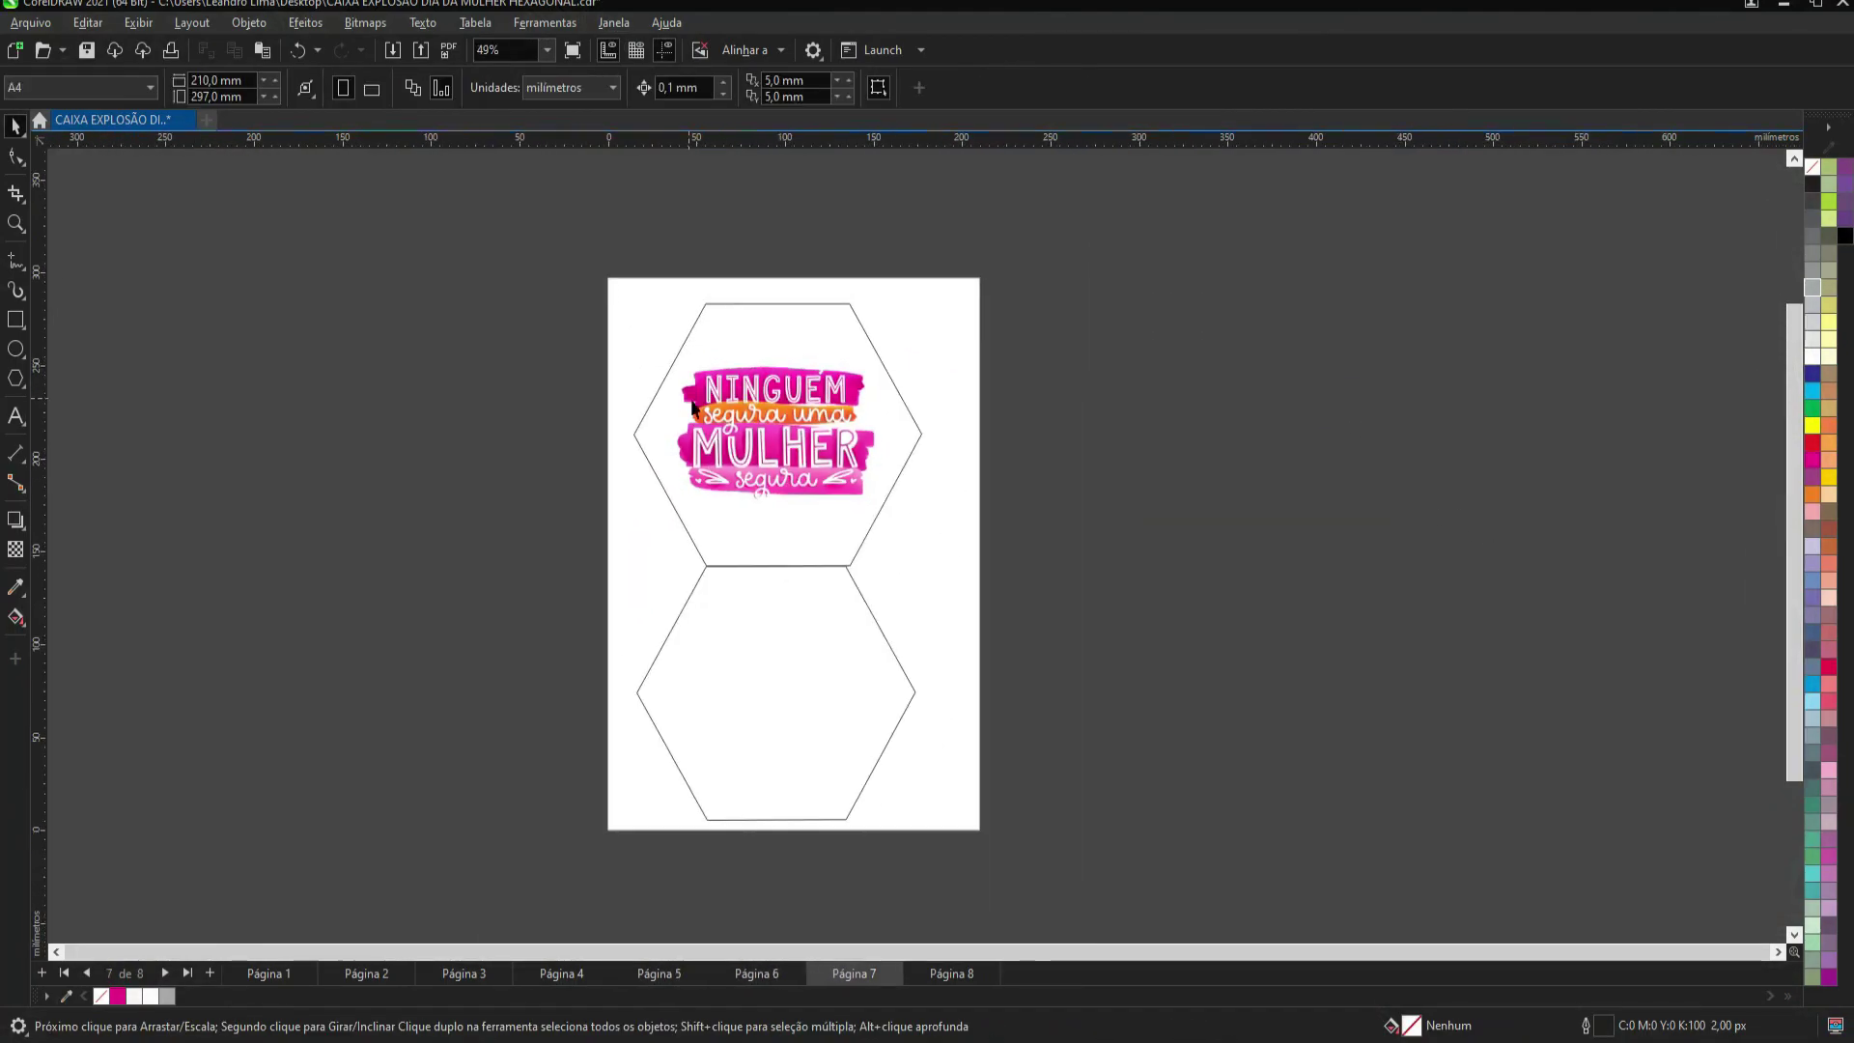
{"action": "scroll", "coordinate": [736, 402], "scroll_direction": "up", "scroll_amount": 1}
{"action": "left_click", "coordinate": [735, 402]}
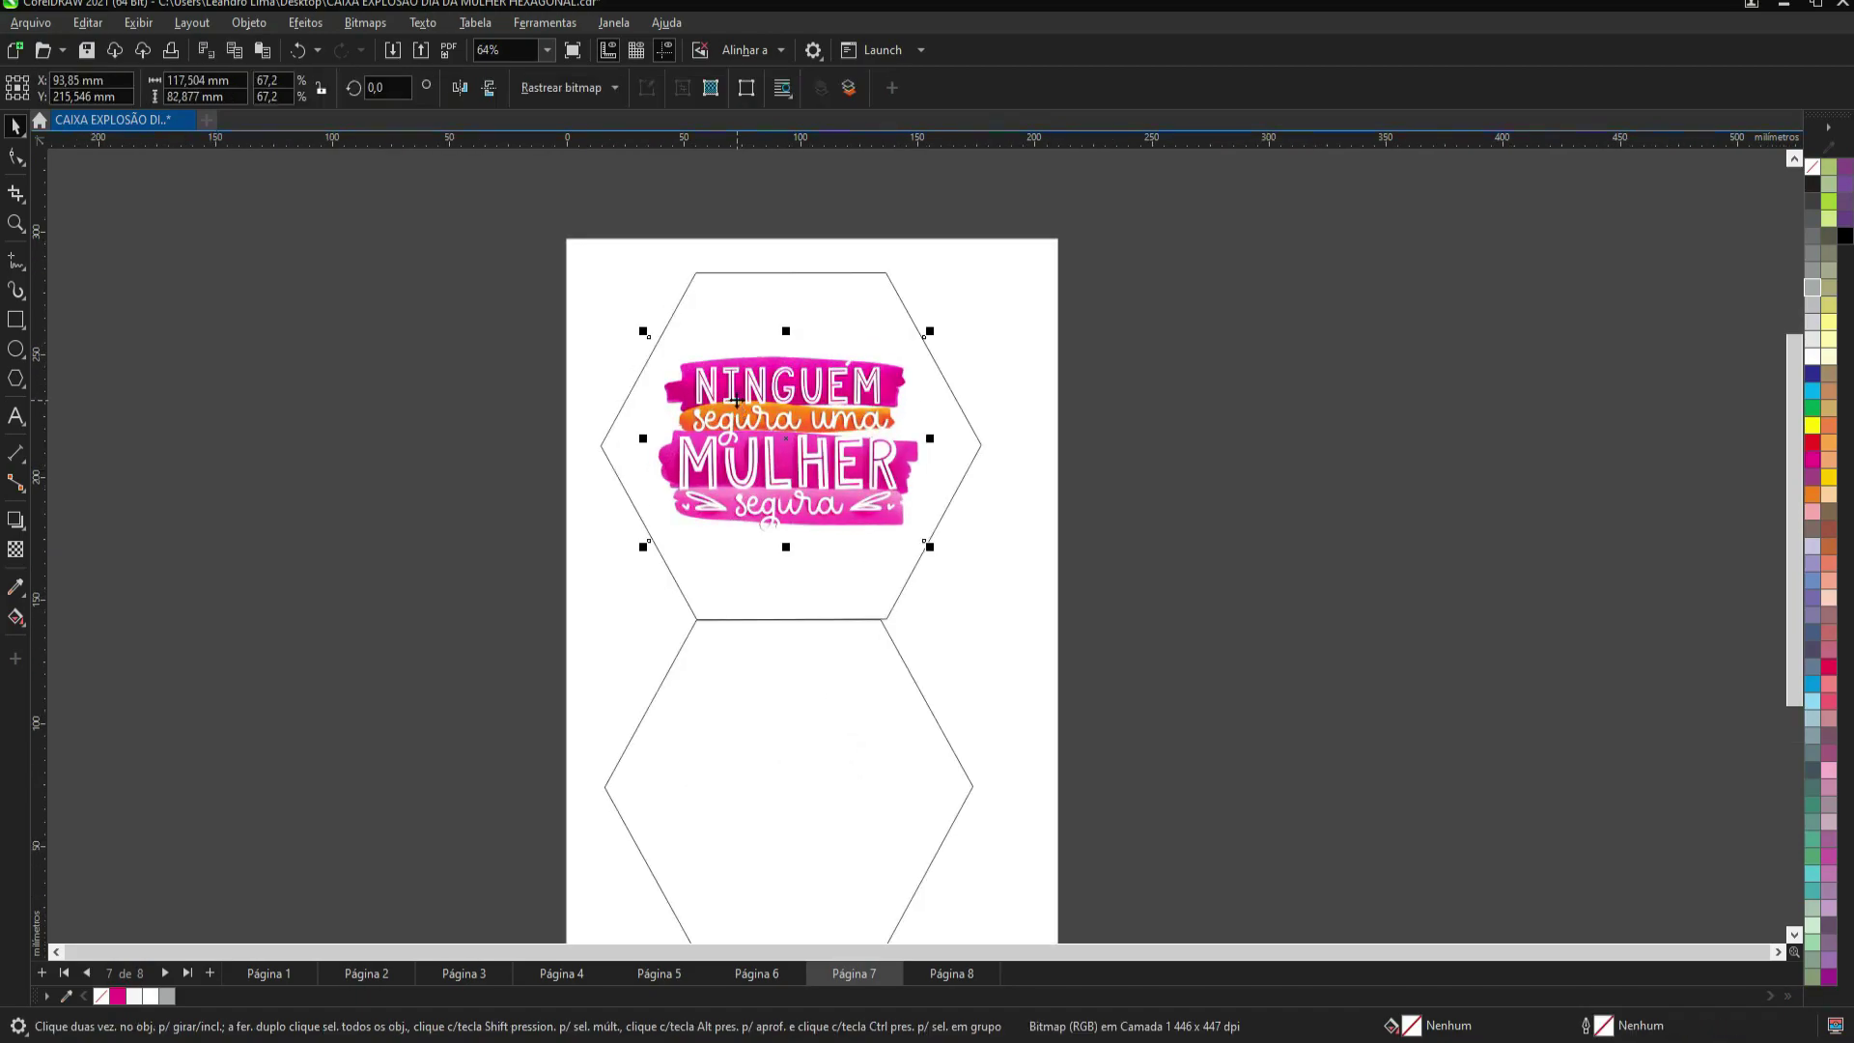
{"action": "left_click_drag", "start_coordinate": [763, 460], "coordinate": [1251, 460]}
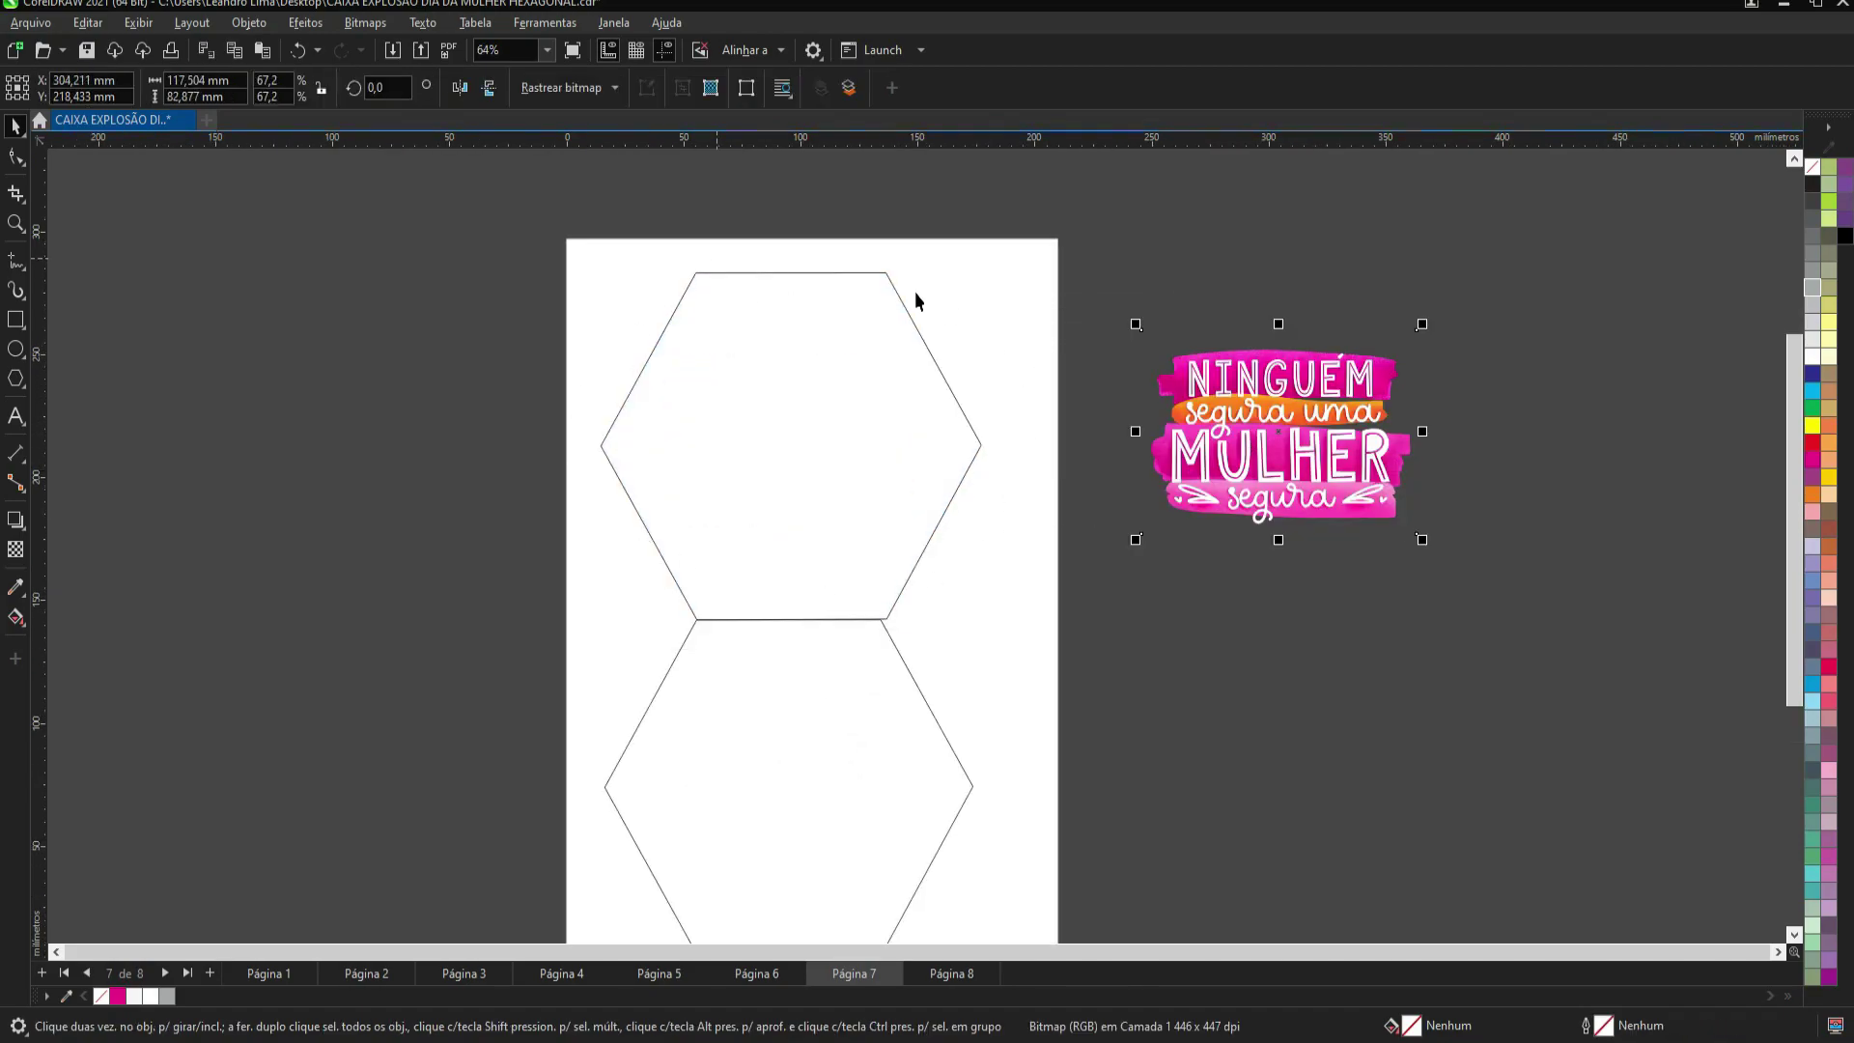
{"action": "left_click_drag", "start_coordinate": [1366, 495], "coordinate": [844, 505]}
Step: Go to page 8 and examine the illustrated cut-outs, including the crowns, roses, speech bubbles, nail polish and hair dryer
{"action": "key", "text": "Page_Down"}
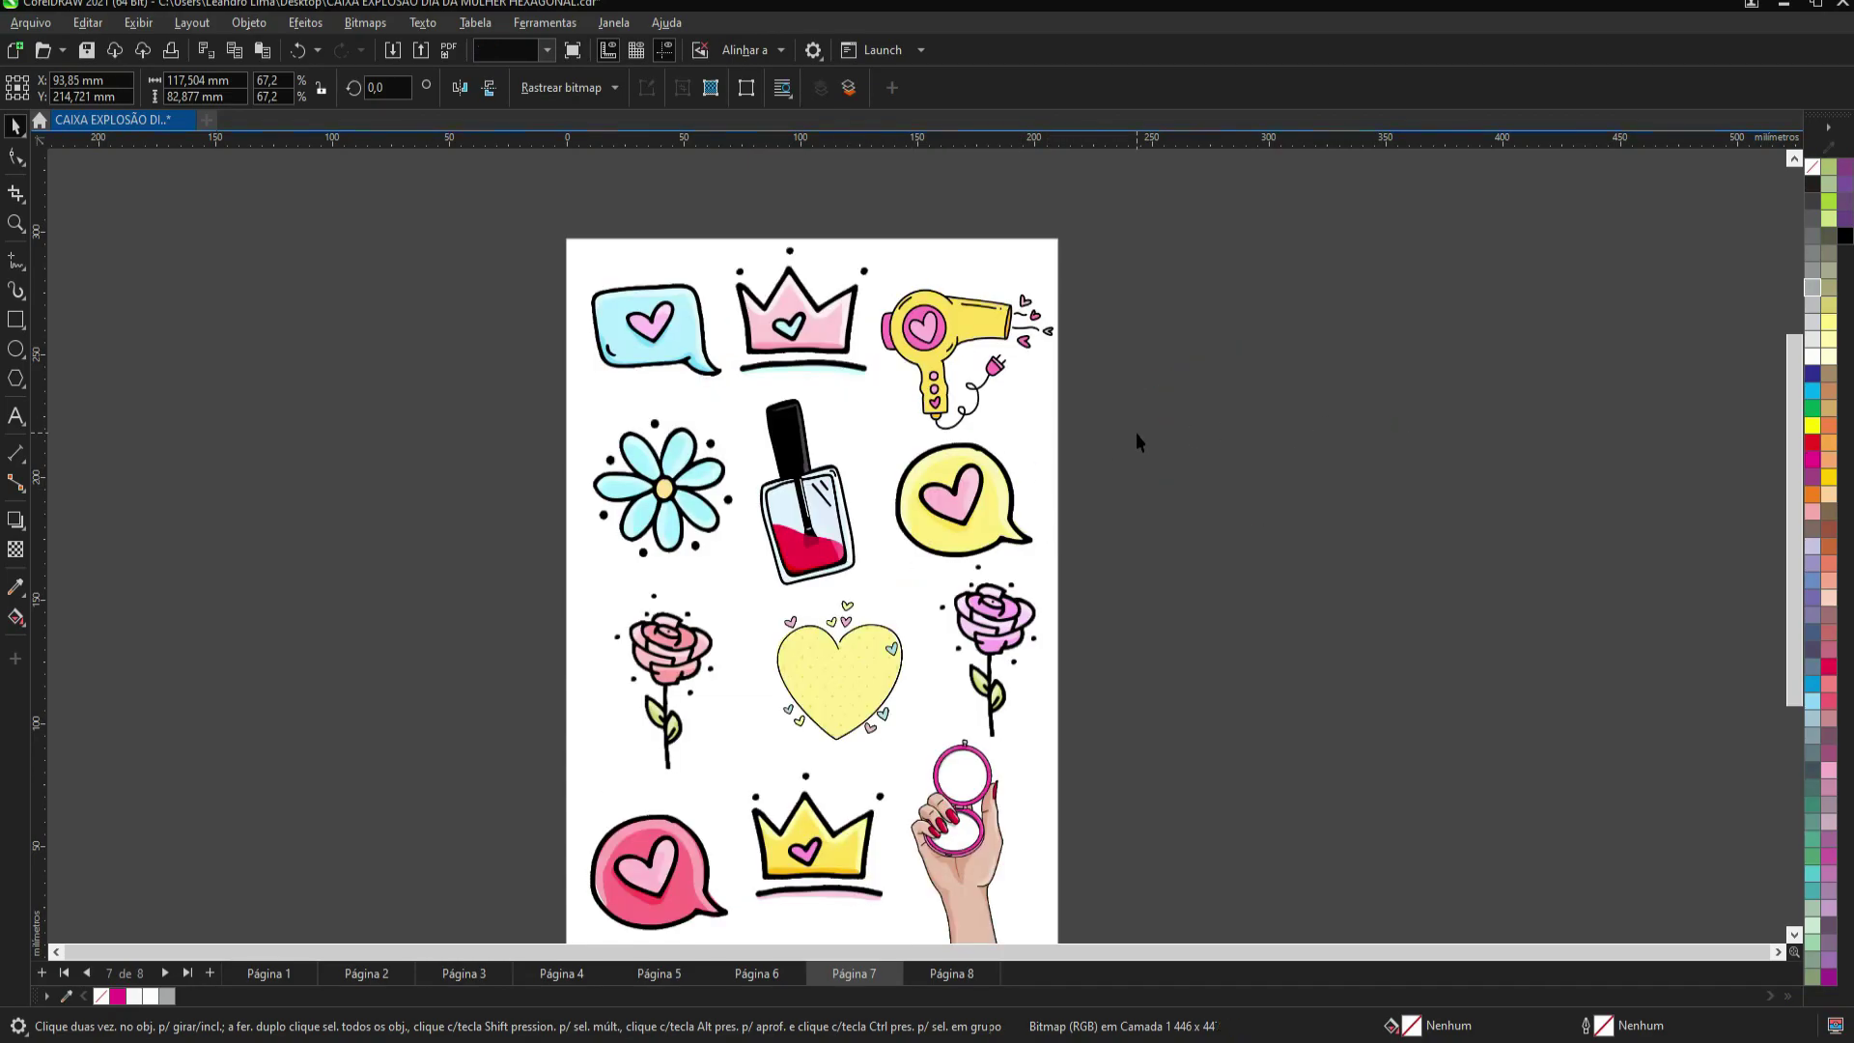